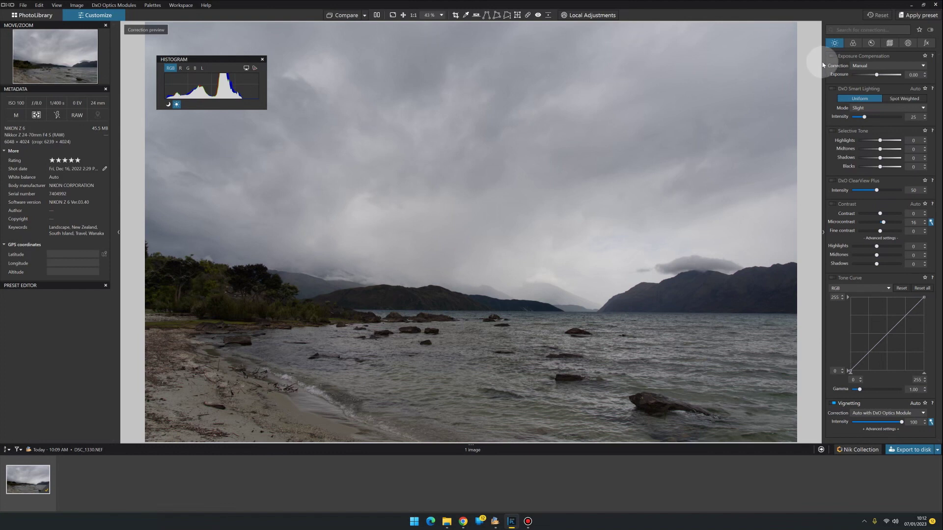
Switch the working colour space to Classic (Legacy), then back to DxO Wide Gamut
{"action": "left_click", "coordinate": [853, 43]}
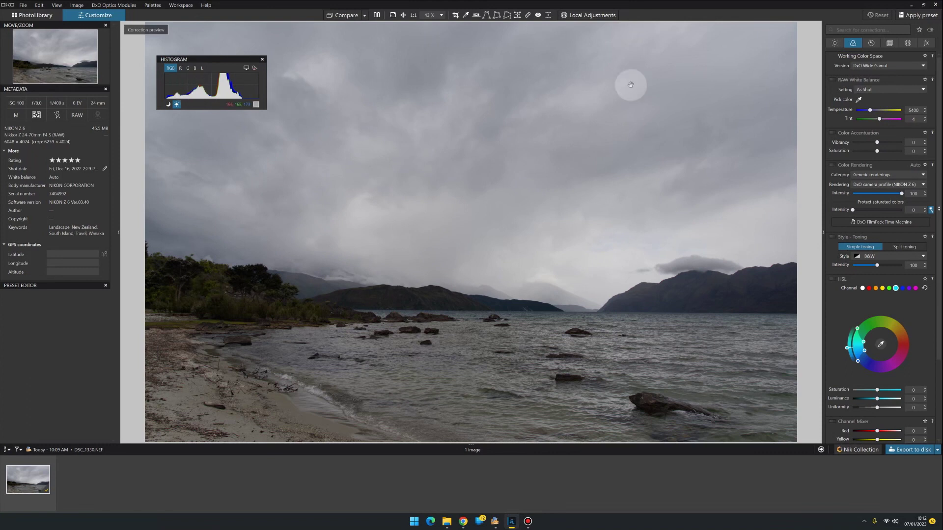
{"action": "left_click", "coordinate": [857, 67]}
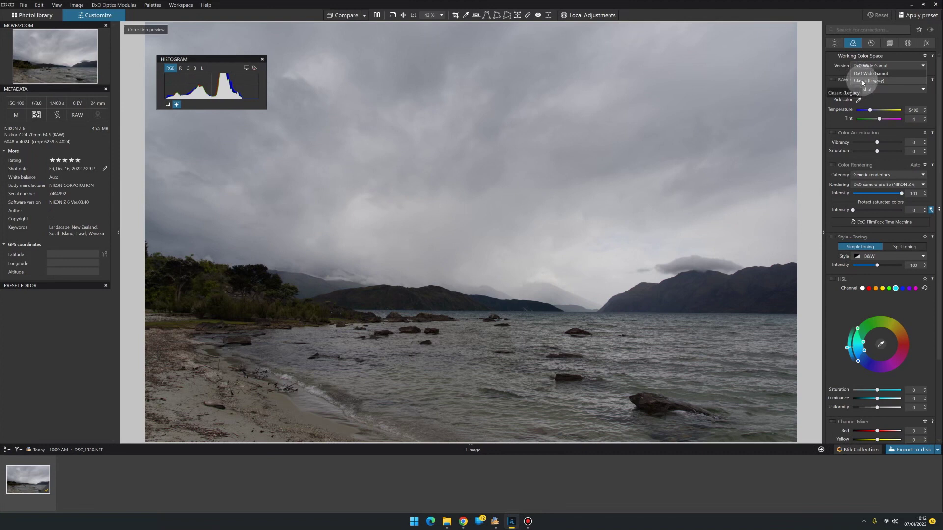
{"action": "left_click", "coordinate": [863, 82]}
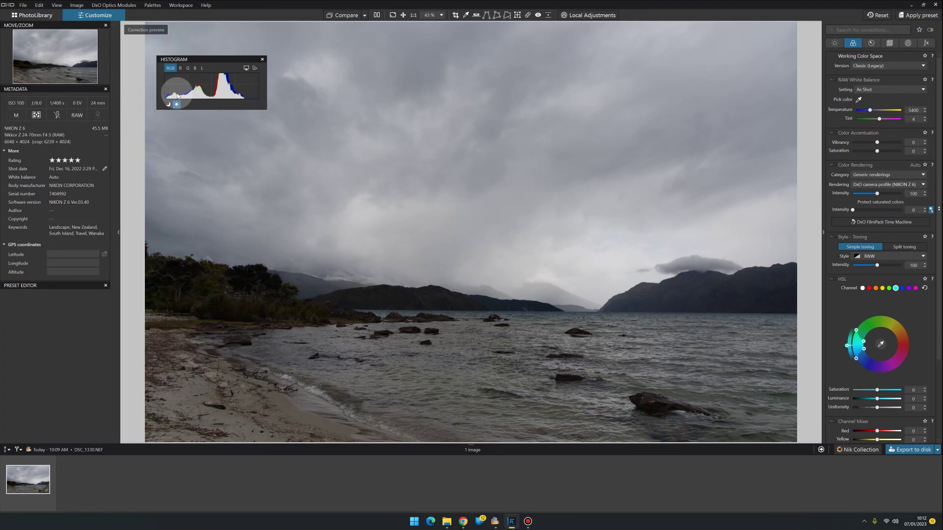
{"action": "left_click", "coordinate": [879, 66]}
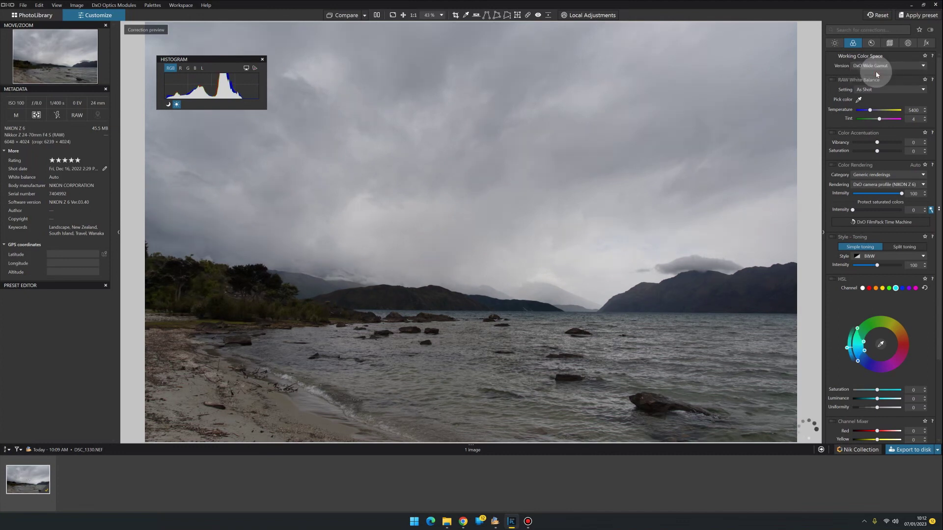
{"action": "left_click", "coordinate": [877, 74]}
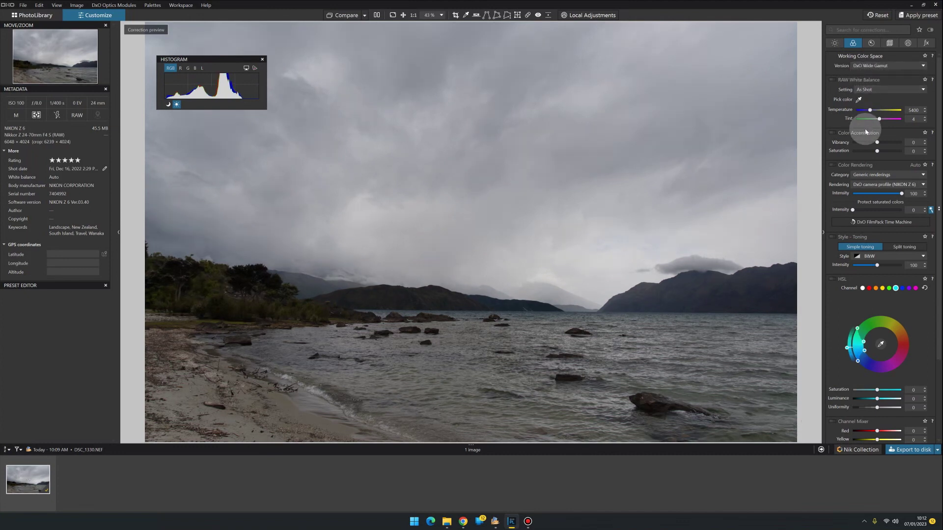
Fit the photo in the view and turn Soft Proofing on, then off again
{"action": "left_click", "coordinate": [814, 183]}
{"action": "scroll", "coordinate": [839, 400], "scroll_direction": "down", "scroll_amount": 4}
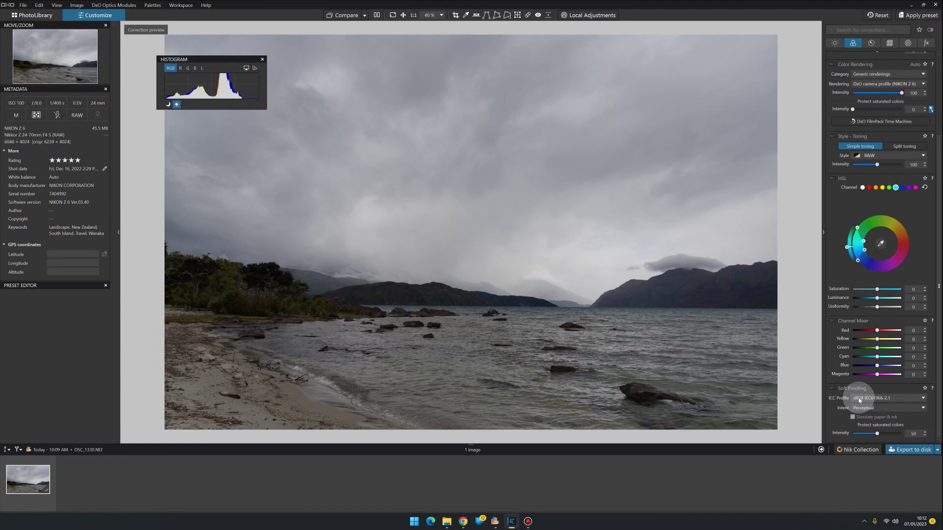
{"action": "left_click", "coordinate": [833, 388]}
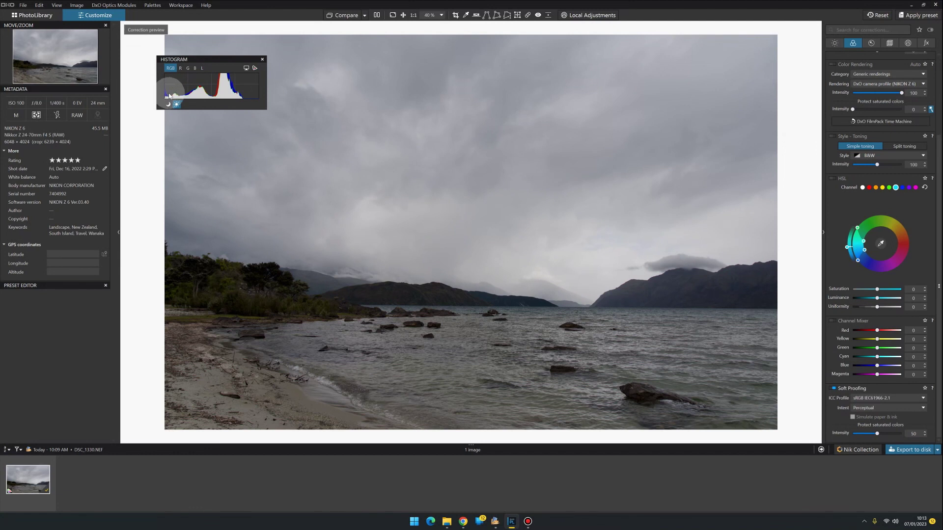
{"action": "left_click", "coordinate": [833, 388]}
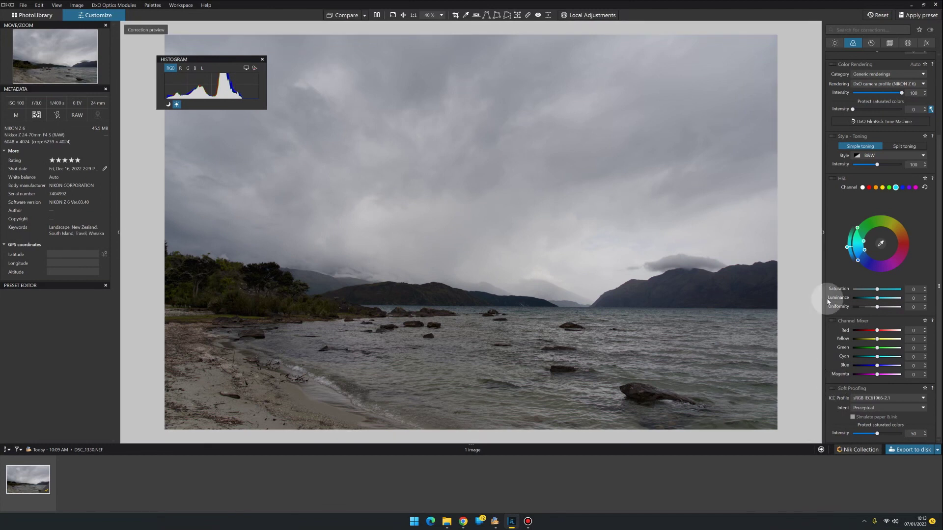
Move the Histogram off the sky and set Exposure Compensation to +0.71 in the Light tab
{"action": "left_click", "coordinate": [835, 44]}
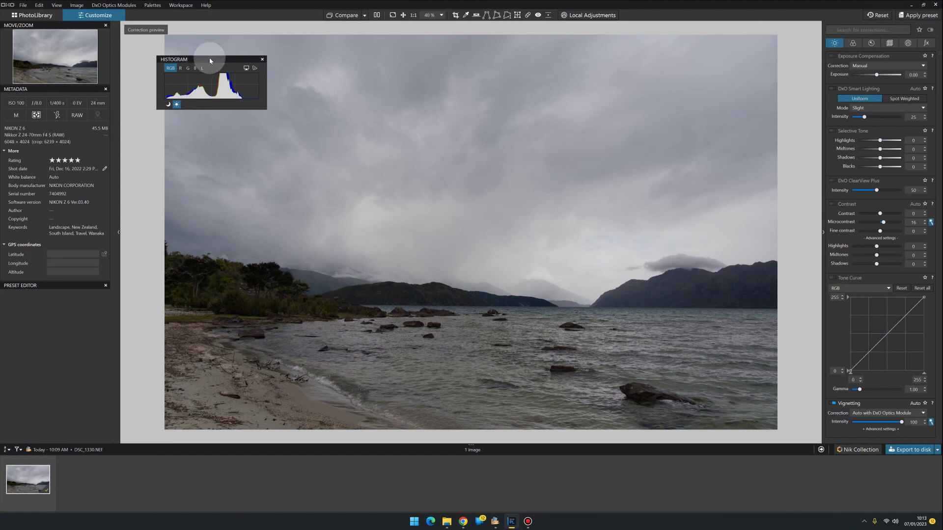
{"action": "left_click_drag", "start_coordinate": [213, 61], "coordinate": [129, 311]}
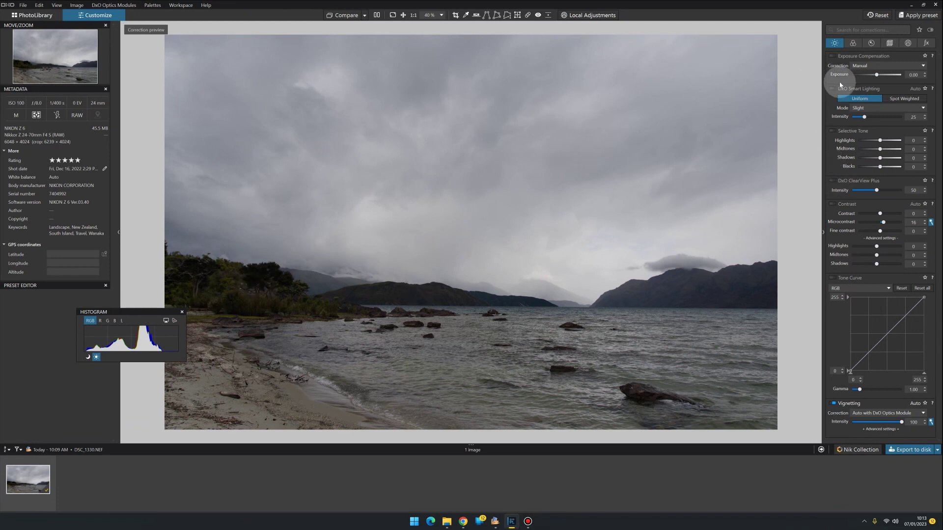
{"action": "left_click", "coordinate": [913, 74]}
{"action": "mouse_move", "coordinate": [898, 77]}
{"action": "left_mouse_down"}
{"action": "mouse_move", "coordinate": [871, 77]}
{"action": "mouse_move", "coordinate": [883, 76]}
{"action": "left_mouse_up"}
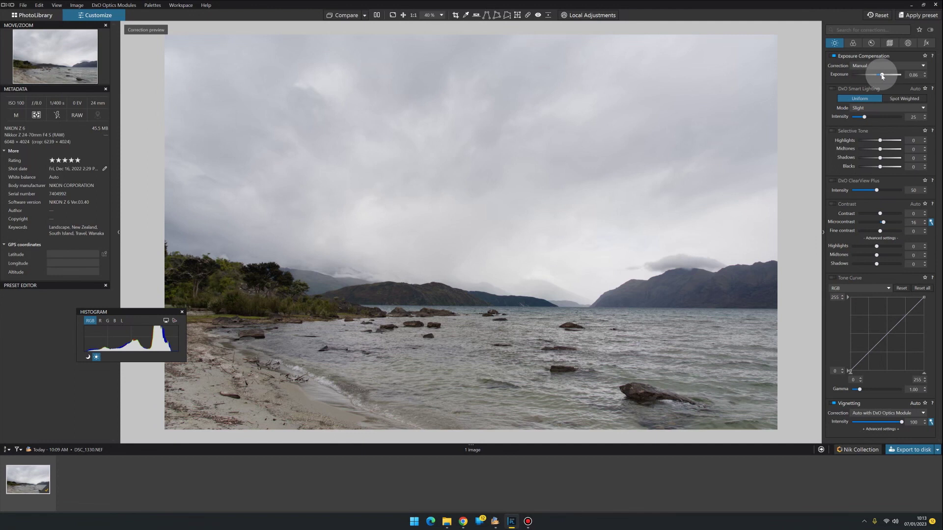
{"action": "left_click_drag", "start_coordinate": [882, 76], "coordinate": [882, 76]}
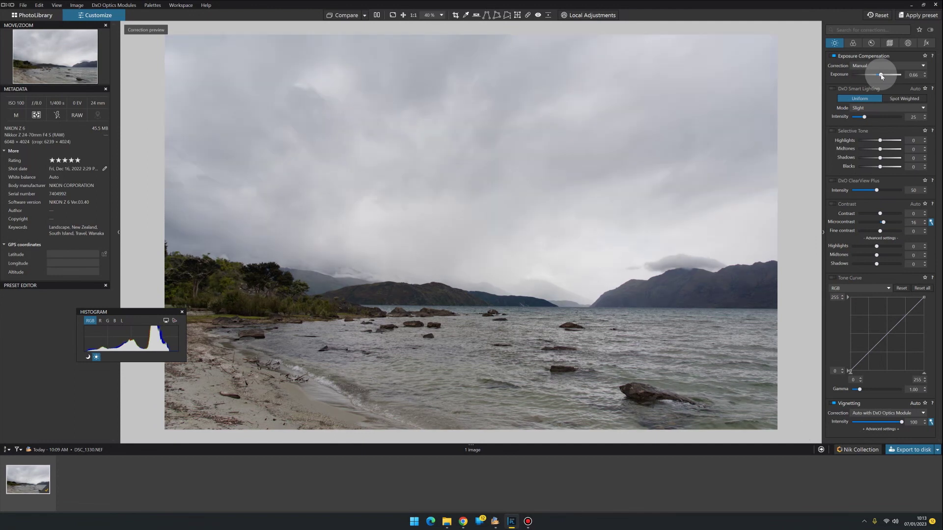
{"action": "left_click", "coordinate": [925, 77]}
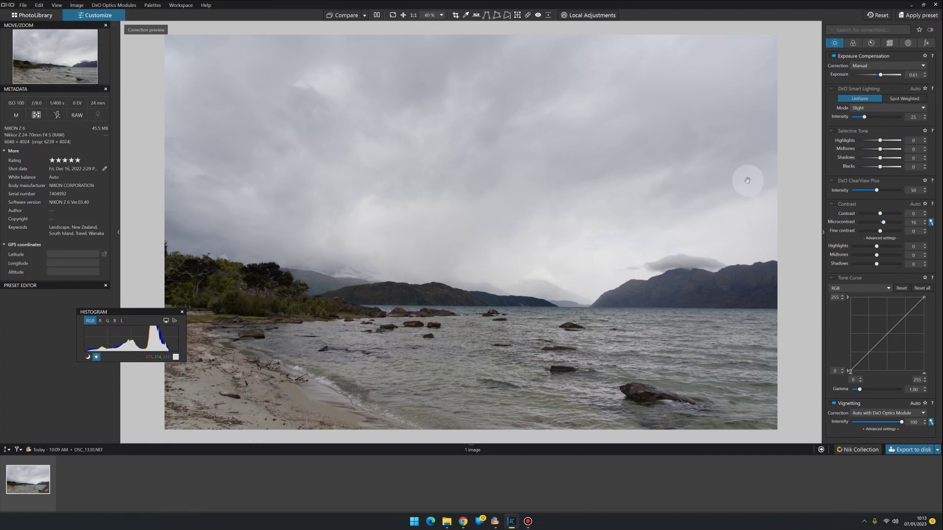
{"action": "left_click", "coordinate": [925, 72]}
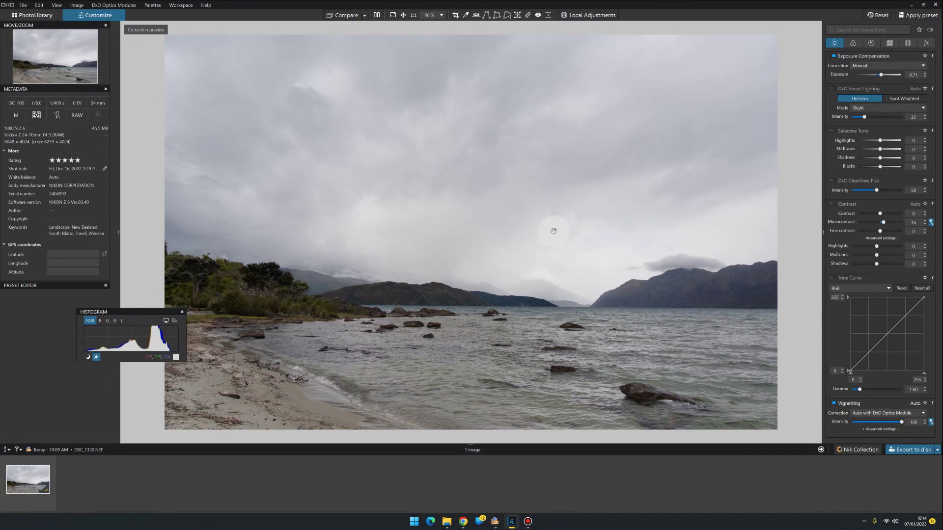
In Local Adjustments, draw a Control Line down across the lakeside horizon
{"action": "left_click", "coordinate": [589, 16]}
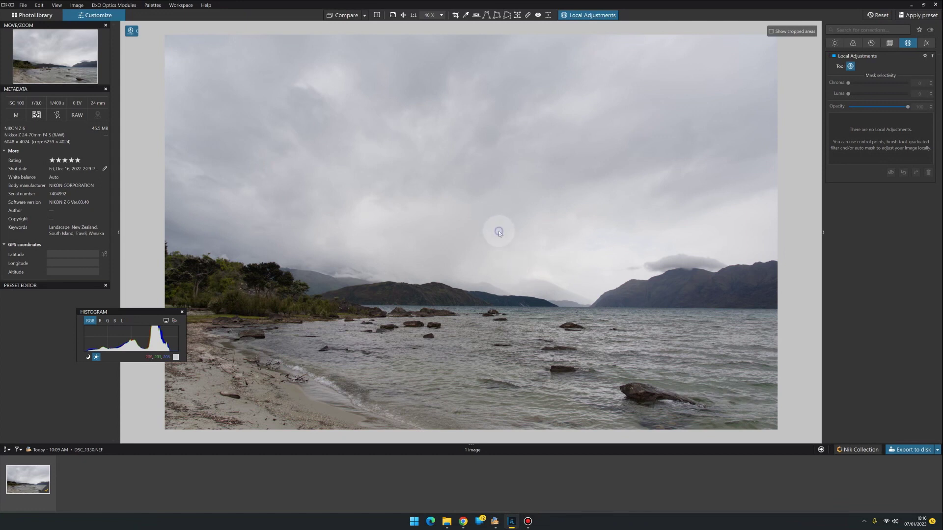
{"action": "right_click", "coordinate": [499, 233]}
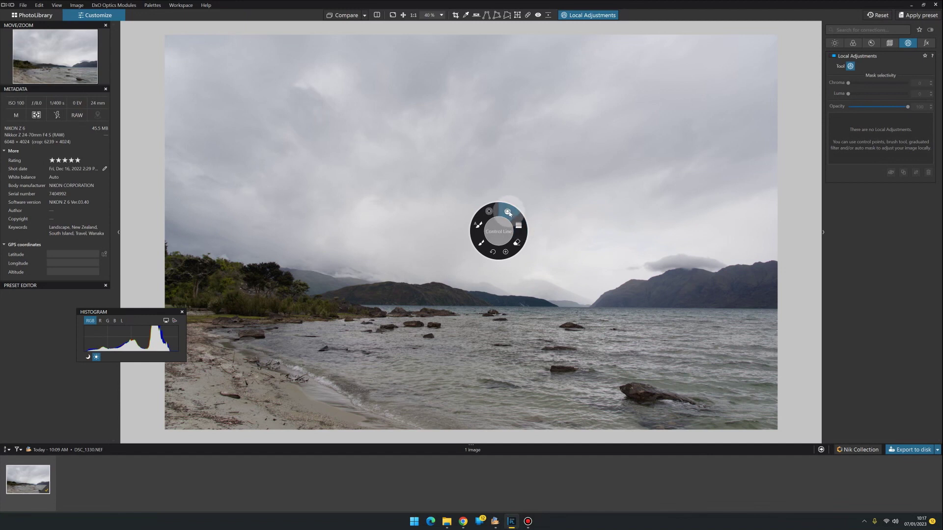
{"action": "left_click", "coordinate": [500, 283]}
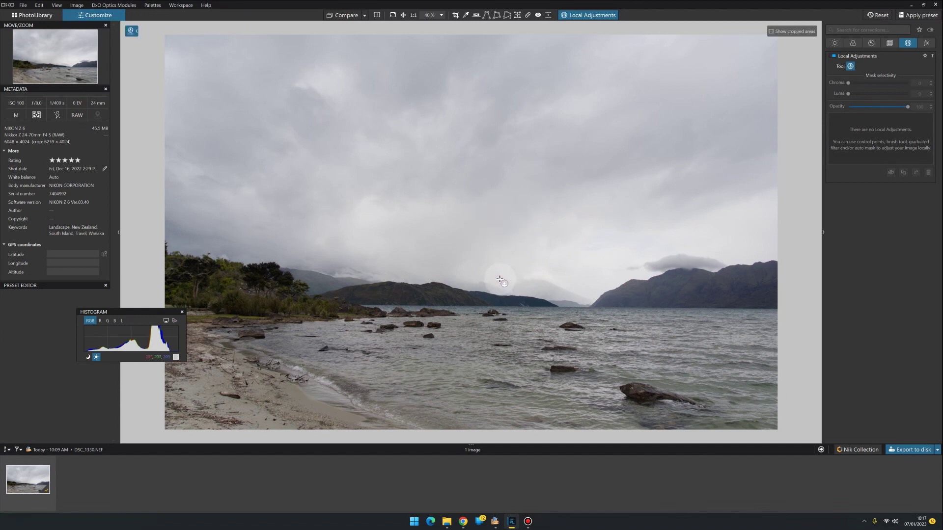
{"action": "left_click_drag", "start_coordinate": [497, 271], "coordinate": [498, 312]}
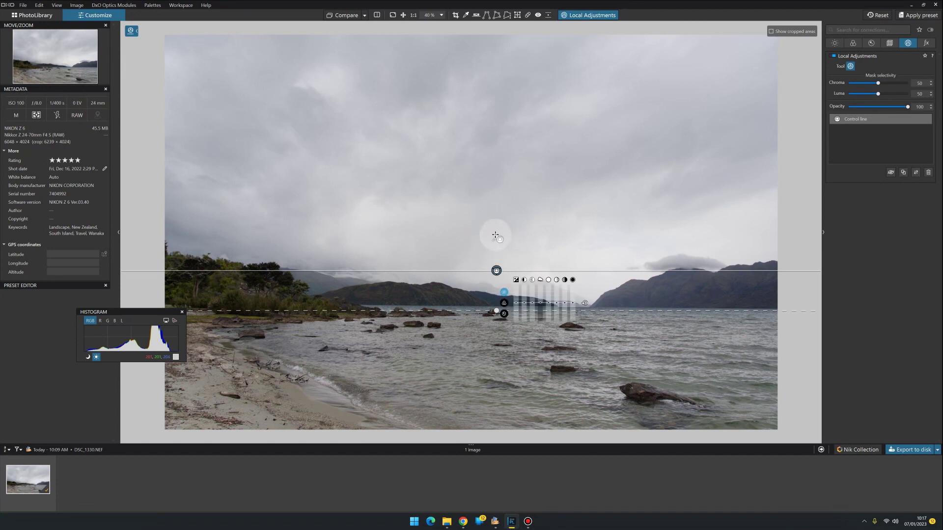
Show the control line's mask and extend its fade further down toward the water
{"action": "left_click", "coordinate": [495, 234]}
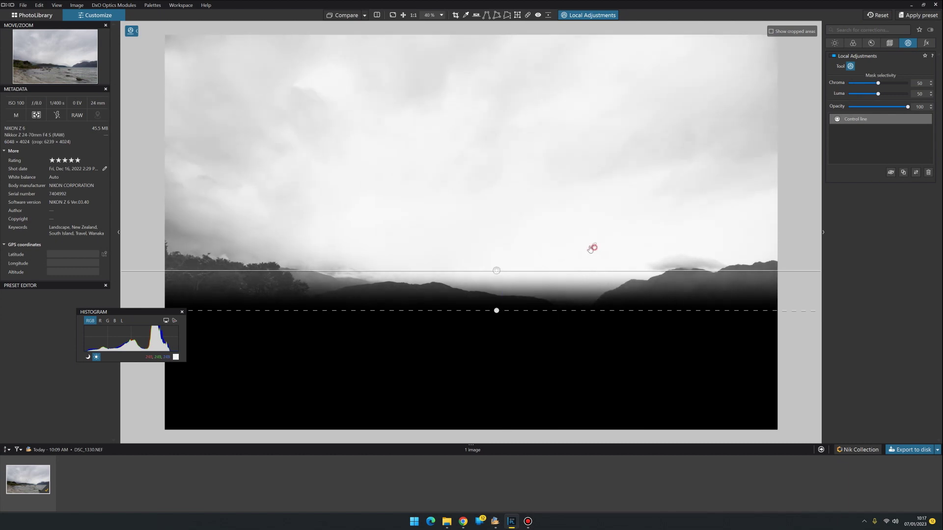
{"action": "mouse_move", "coordinate": [495, 251]}
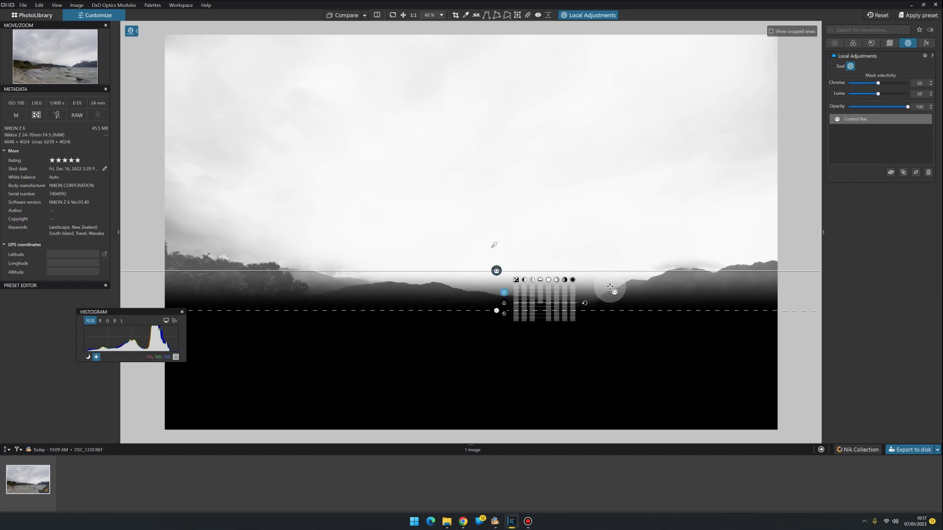
{"action": "left_click_drag", "start_coordinate": [496, 271], "coordinate": [497, 279]}
{"action": "key", "text": "ctrl+z"}
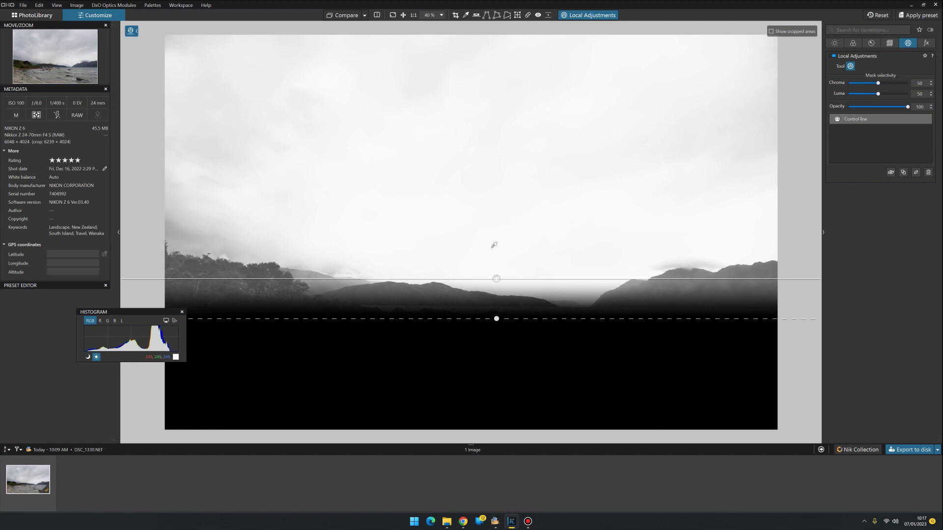
{"action": "left_click_drag", "start_coordinate": [496, 319], "coordinate": [496, 324]}
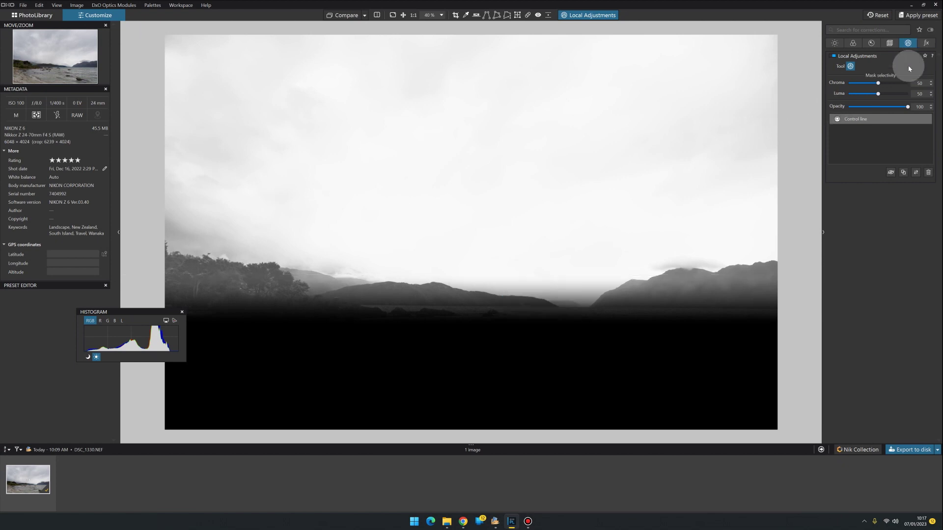
Raise the control line's Luma selectivity to 54 to tighten the sky mask
{"action": "left_click_drag", "start_coordinate": [879, 94], "coordinate": [880, 93]}
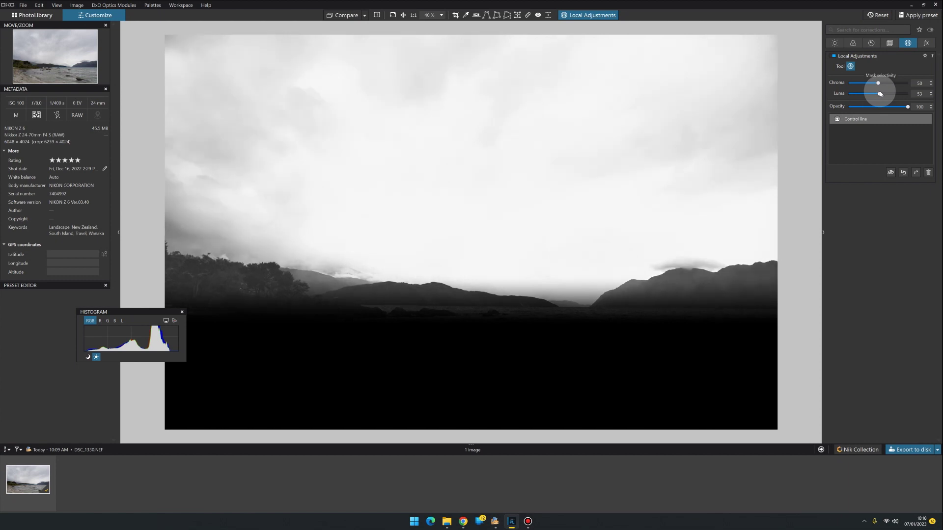
{"action": "left_click_drag", "start_coordinate": [880, 94], "coordinate": [881, 93]}
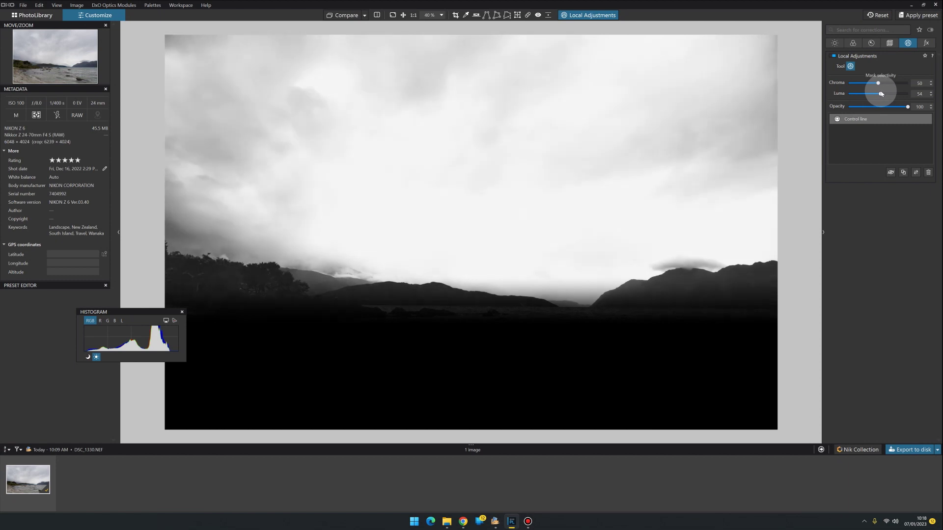
{"action": "left_click", "coordinate": [931, 93]}
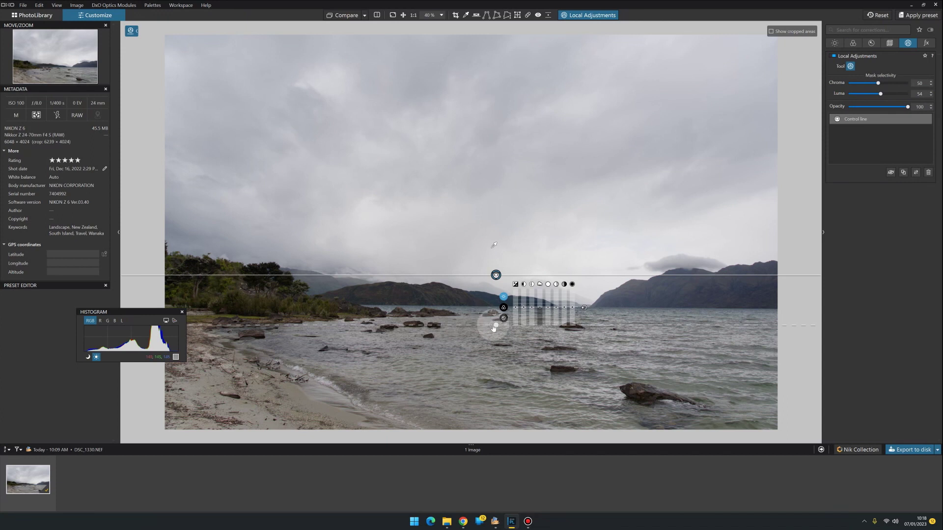
{"action": "left_click_drag", "start_coordinate": [517, 310], "coordinate": [516, 314]}
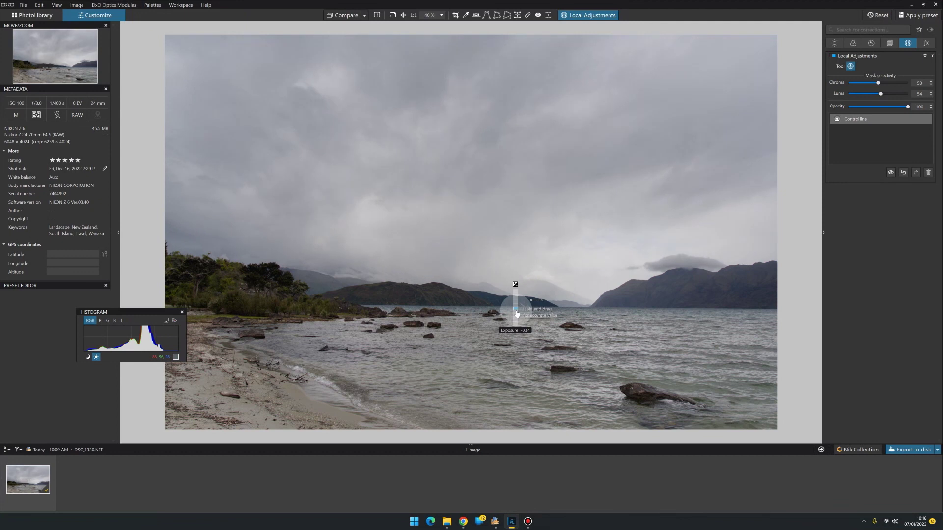
{"action": "left_click_drag", "start_coordinate": [516, 313], "coordinate": [548, 303]}
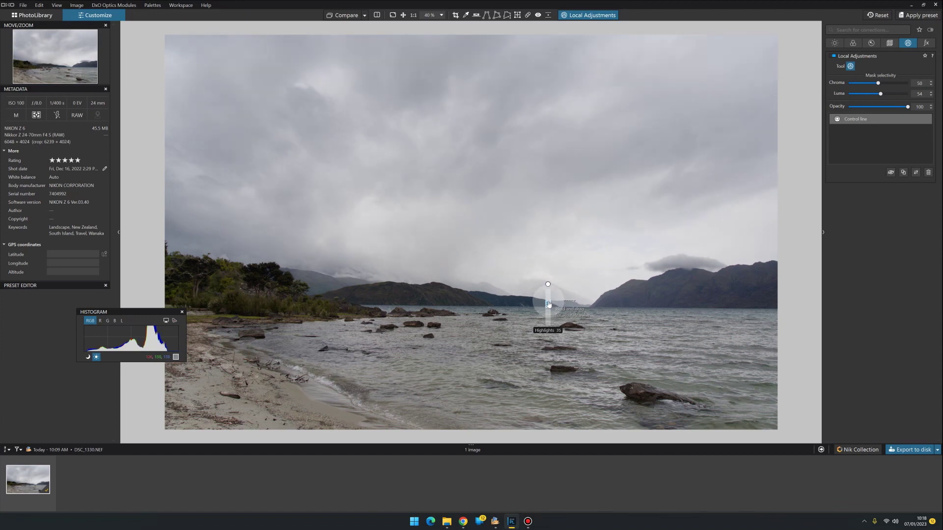
{"action": "left_click_drag", "start_coordinate": [549, 303], "coordinate": [556, 308]}
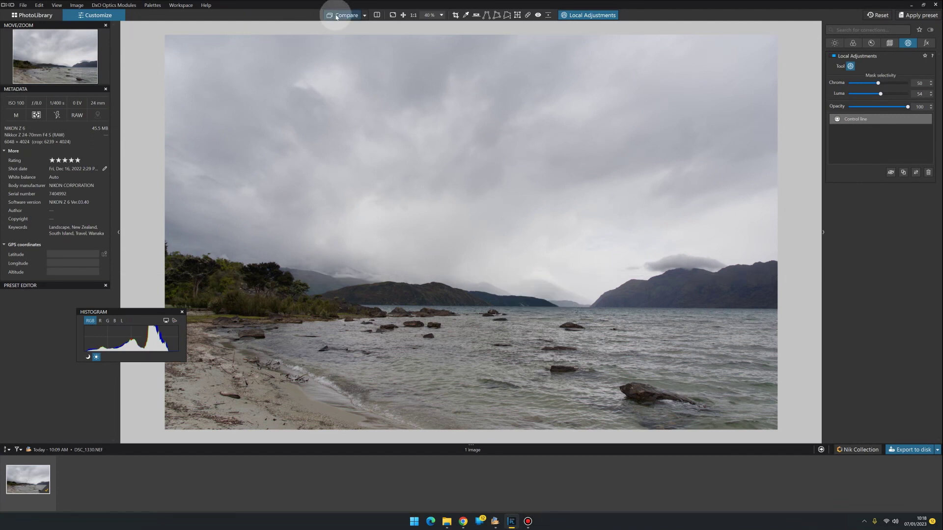
{"action": "left_click_drag", "start_coordinate": [332, 16], "coordinate": [336, 17]}
{"action": "left_click", "coordinate": [337, 17]}
{"action": "left_click_drag", "start_coordinate": [496, 275], "coordinate": [515, 316]}
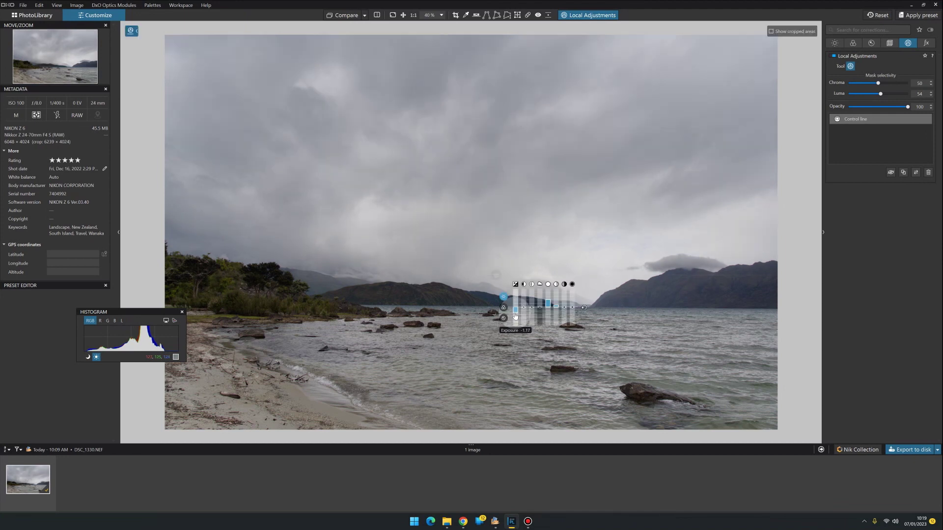
{"action": "left_click", "coordinate": [343, 18]}
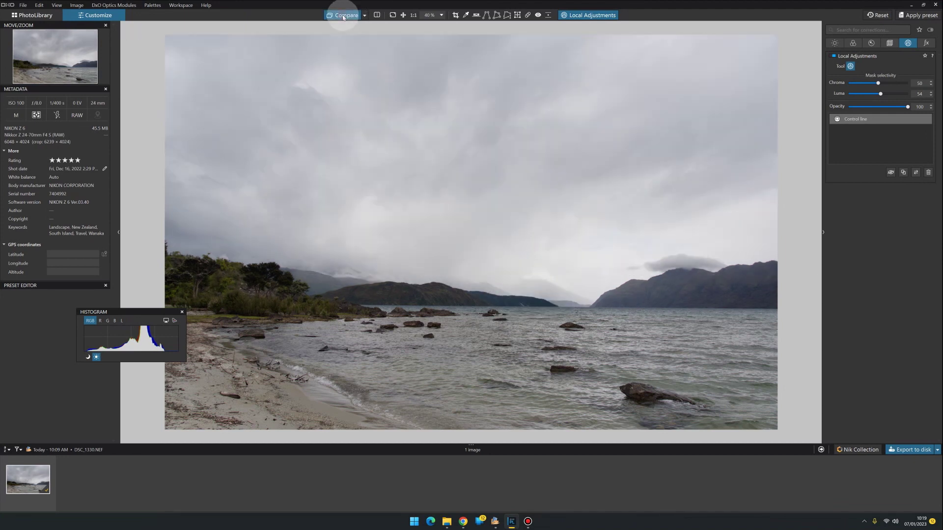
{"action": "left_click", "coordinate": [343, 18]}
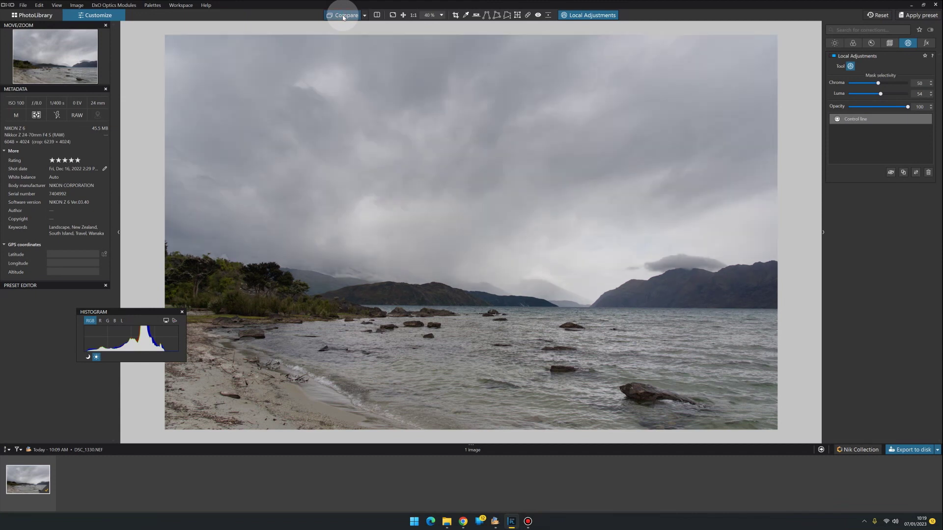
{"action": "left_click", "coordinate": [344, 18]}
{"action": "left_click", "coordinate": [343, 18]}
{"action": "left_click", "coordinate": [344, 18]}
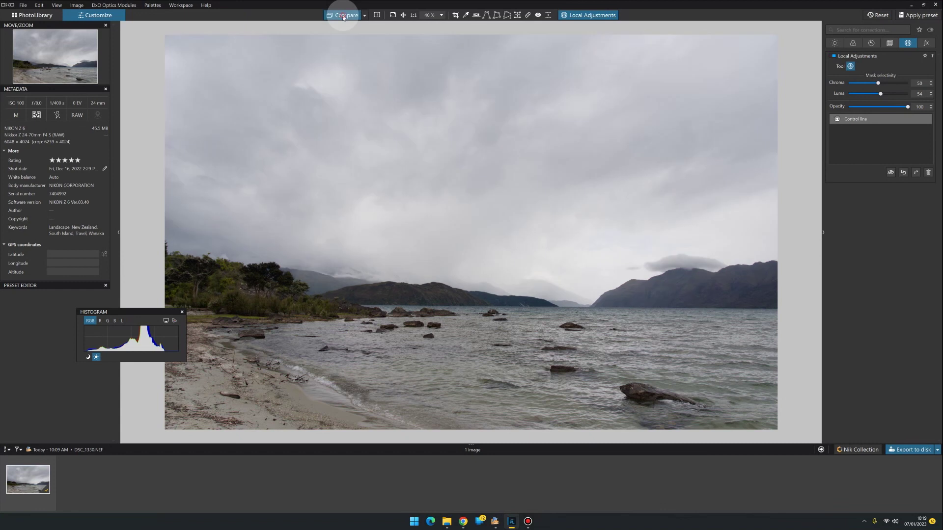
{"action": "left_click", "coordinate": [343, 18]}
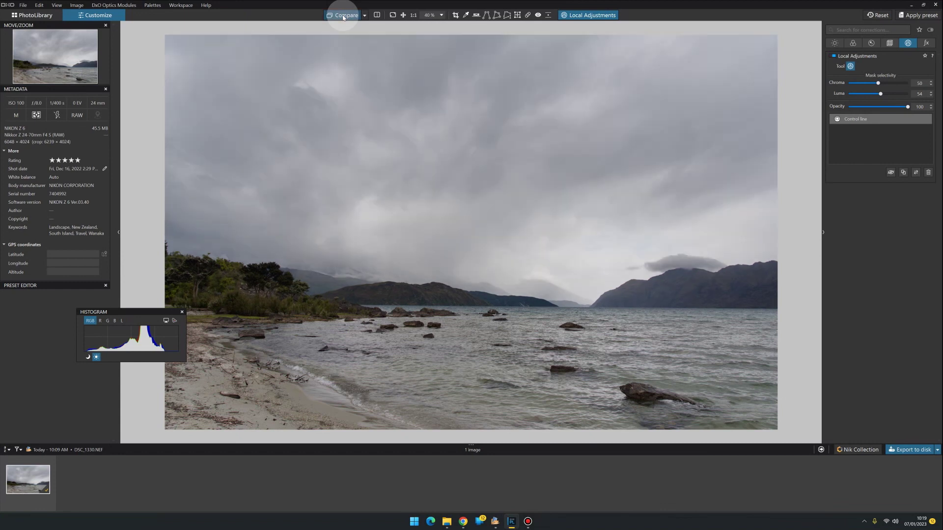
{"action": "left_click", "coordinate": [344, 17]}
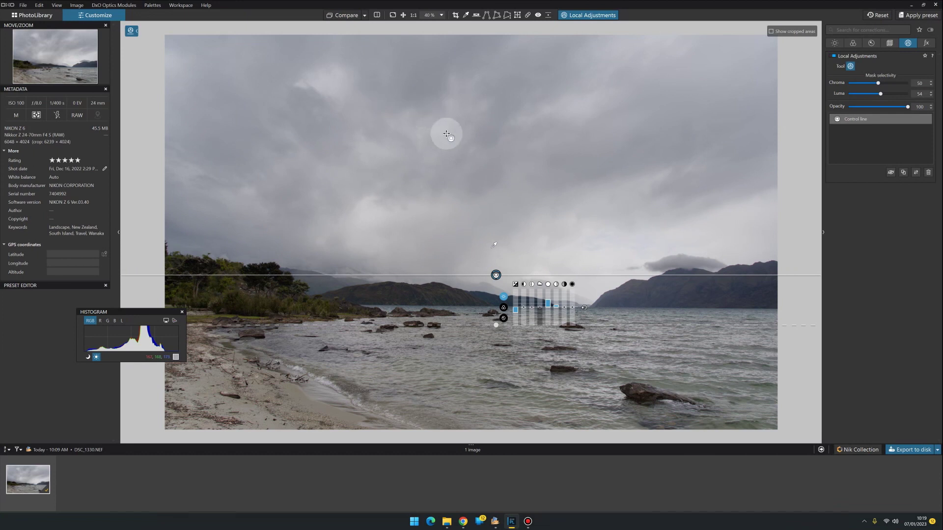
Add a graduated filter from the sky's top, raise its start line, and set Exposure -0.27
{"action": "right_click", "coordinate": [471, 115]}
{"action": "left_click", "coordinate": [483, 137]}
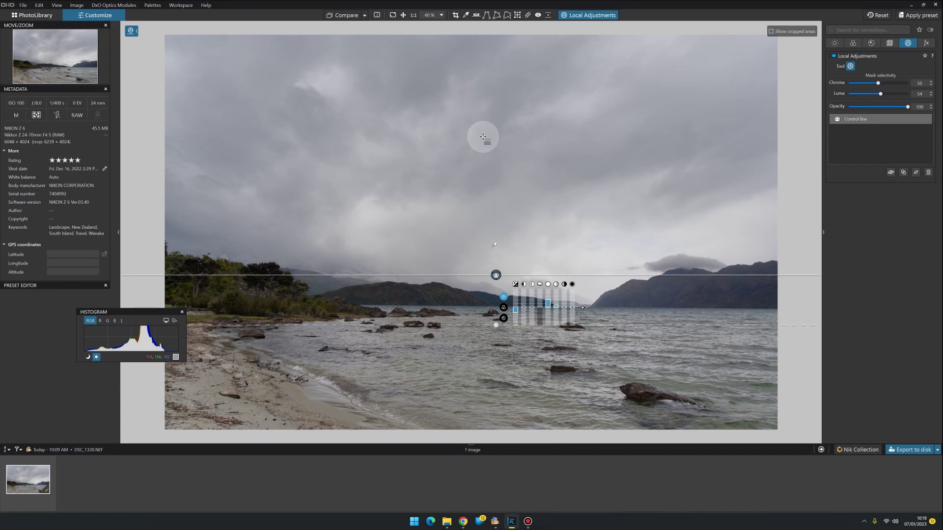
{"action": "left_click_drag", "start_coordinate": [467, 89], "coordinate": [476, 215]}
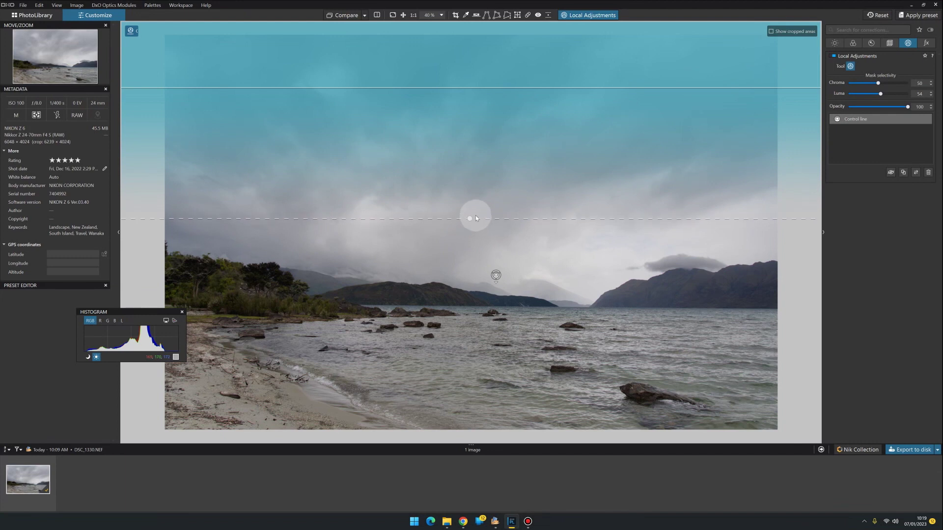
{"action": "left_click_drag", "start_coordinate": [468, 88], "coordinate": [468, 69]}
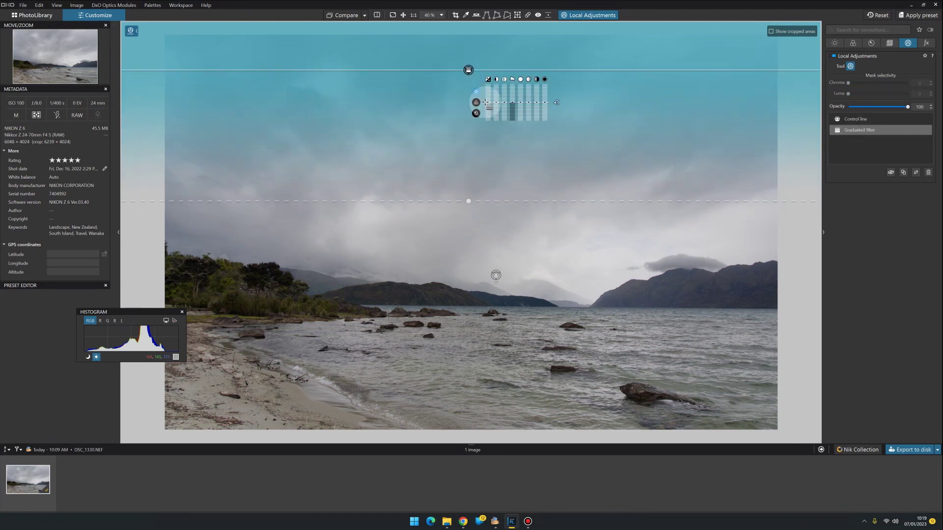
{"action": "left_click_drag", "start_coordinate": [487, 102], "coordinate": [489, 108]}
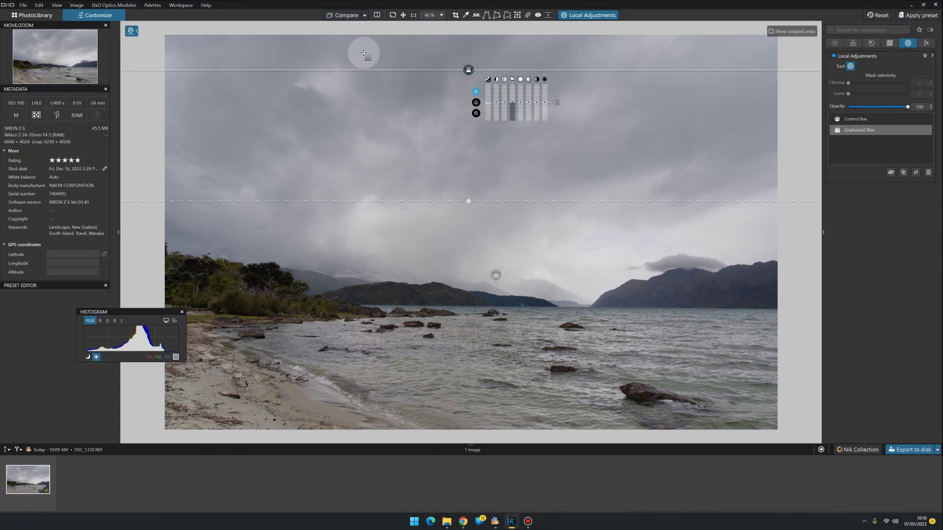
Compare the darkened sky against the original photo
{"action": "left_click", "coordinate": [342, 16]}
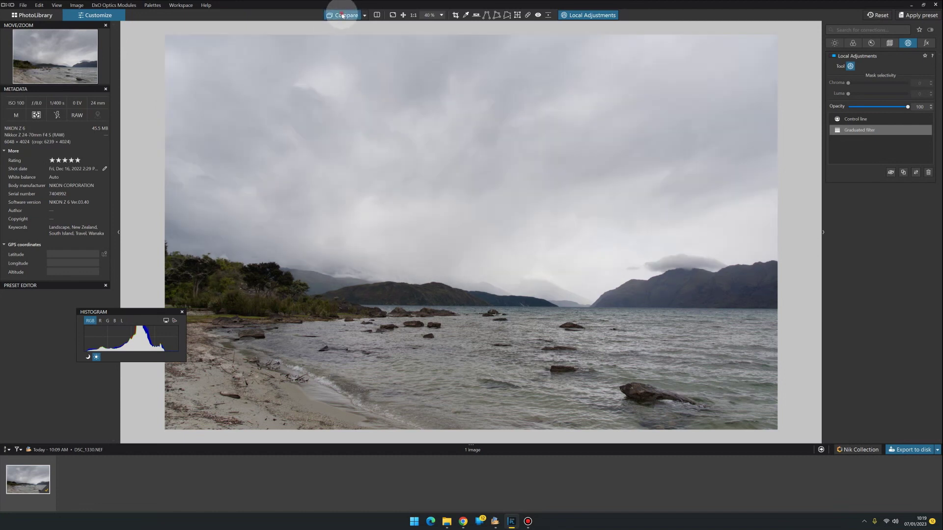
{"action": "left_click", "coordinate": [342, 15]}
{"action": "left_click", "coordinate": [342, 15]}
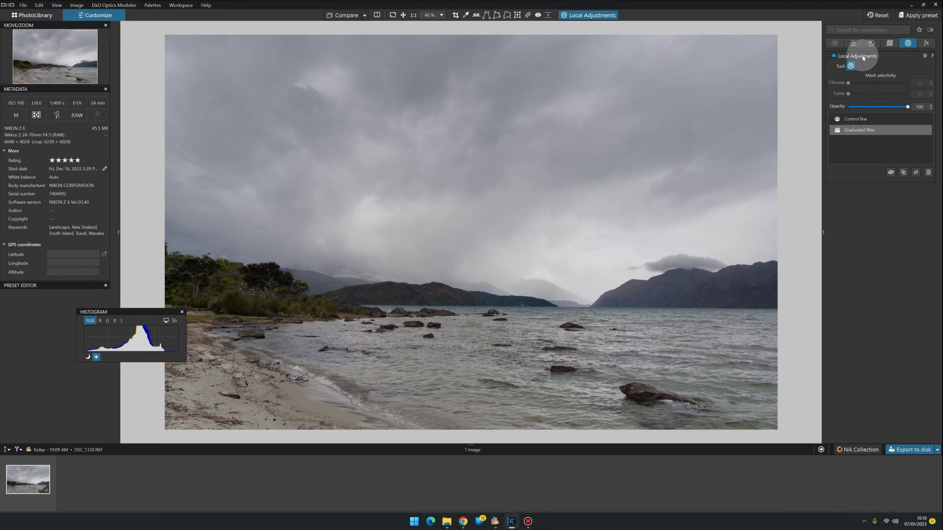
Raise the global Exposure Compensation from +0.71 to 1.01 in the Light tab
{"action": "left_click", "coordinate": [835, 43]}
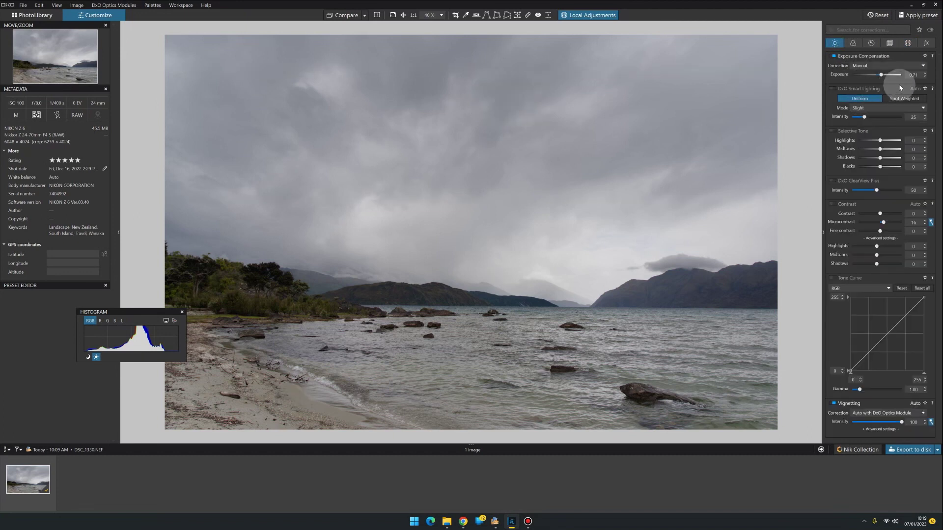
{"action": "left_click", "coordinate": [926, 74]}
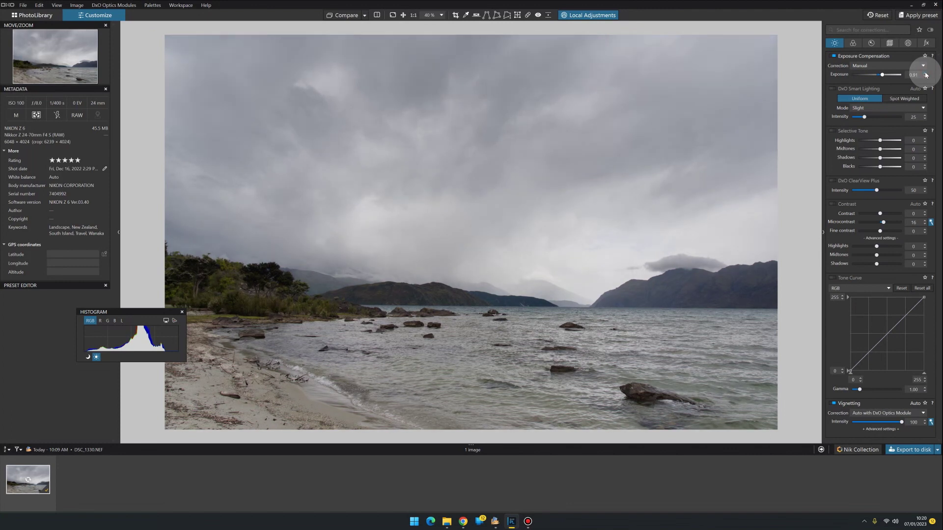
{"action": "left_click", "coordinate": [926, 74]}
{"action": "left_click", "coordinate": [926, 73]}
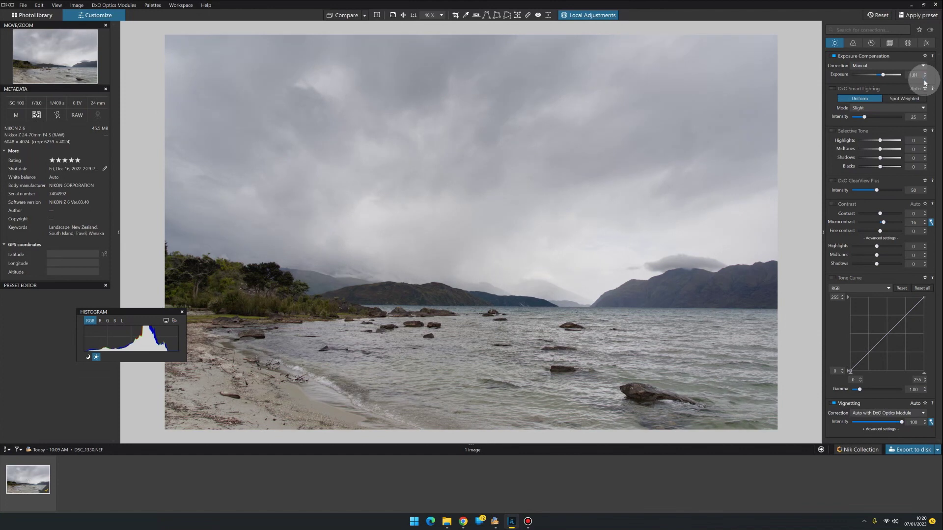
Deepen the sky graduated filter's exposure to -0.32 and compare with the original
{"action": "left_click", "coordinate": [589, 14]}
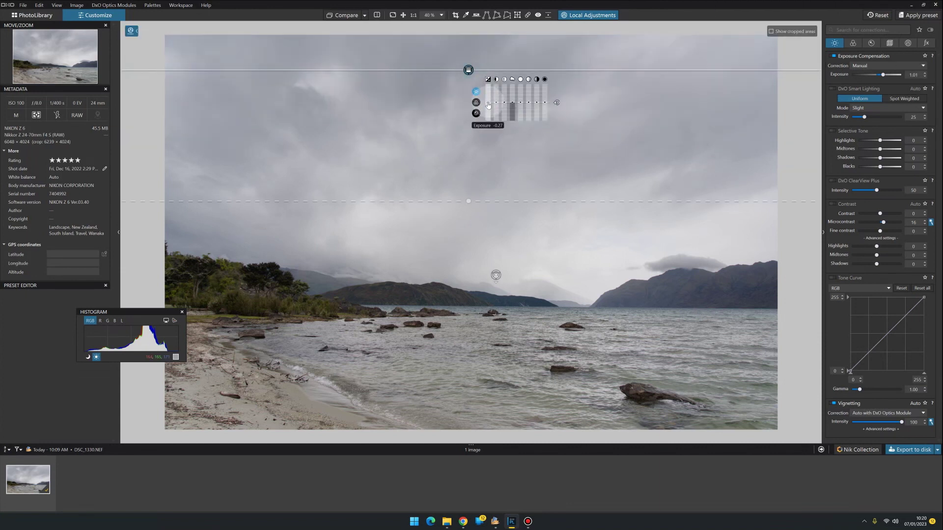
{"action": "left_click_drag", "start_coordinate": [488, 104], "coordinate": [488, 107]}
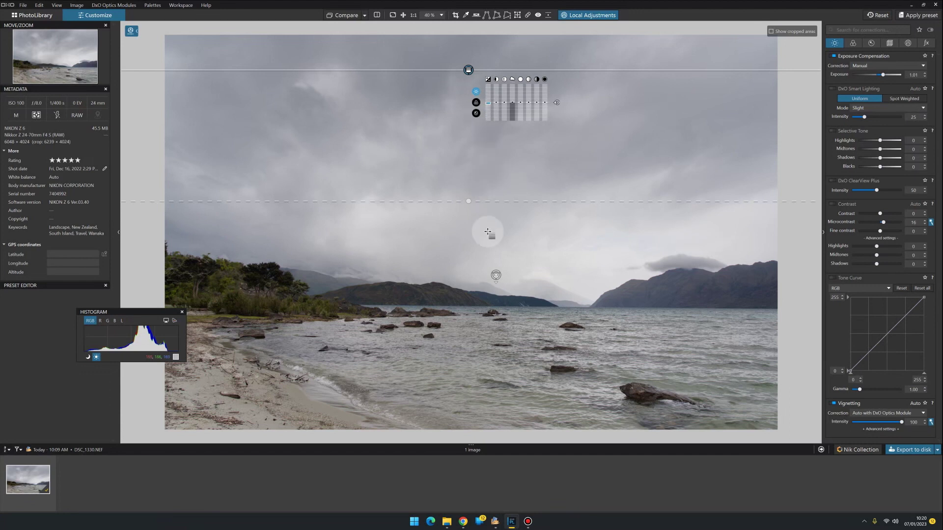
{"action": "left_click_drag", "start_coordinate": [343, 17], "coordinate": [344, 18]}
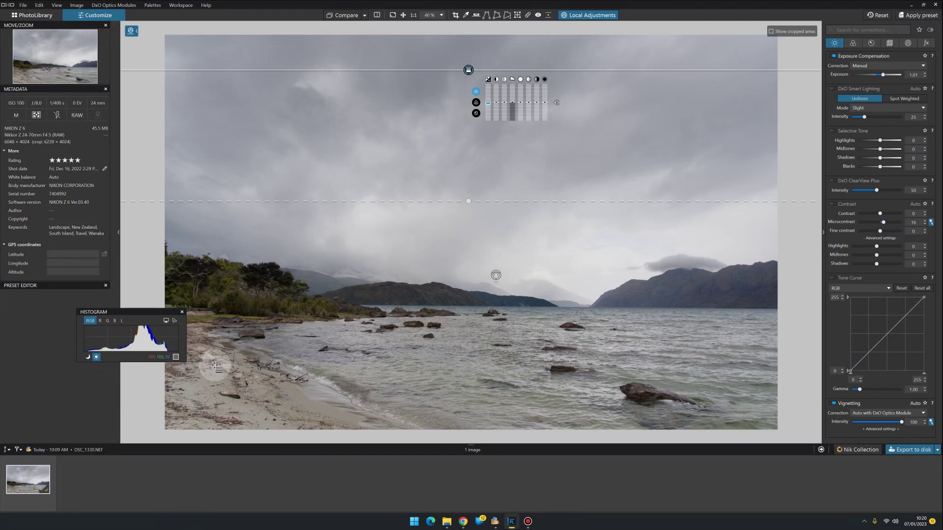
Add a second graduated filter up from the bottom at -0.48 exposure, shifted down the shore
{"action": "right_click", "coordinate": [452, 386]}
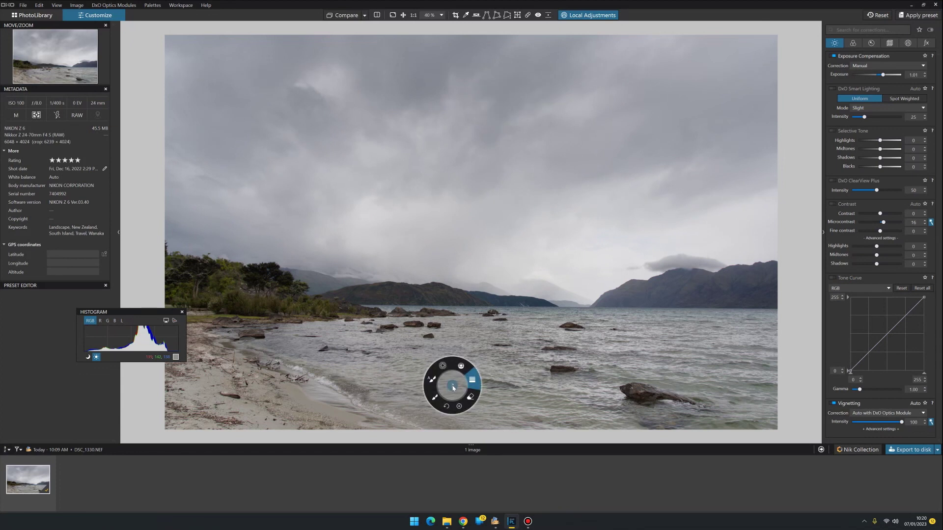
{"action": "left_click", "coordinate": [508, 392]}
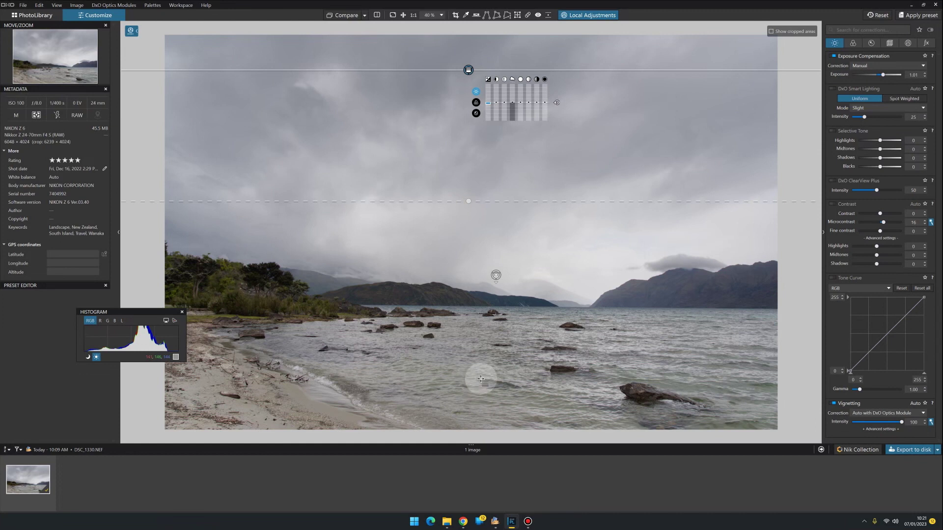
{"action": "left_click_drag", "start_coordinate": [472, 383], "coordinate": [473, 343]}
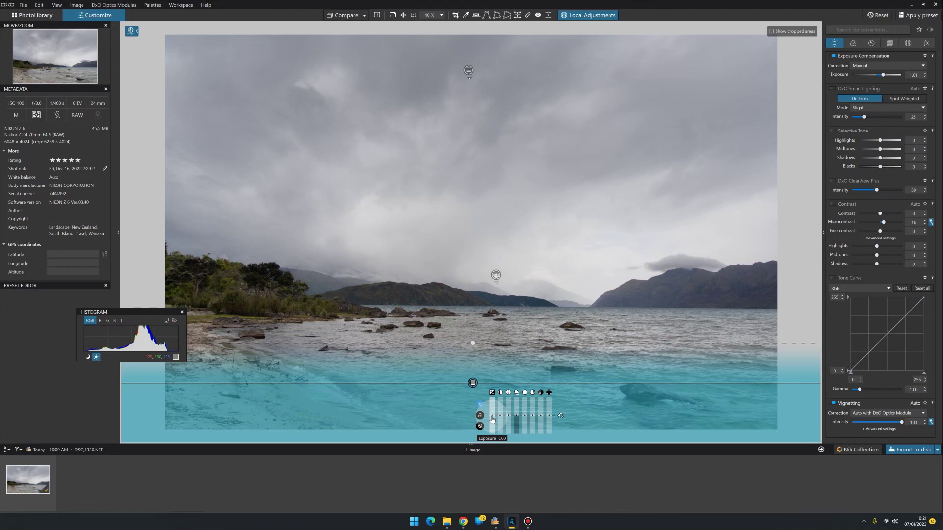
{"action": "left_click_drag", "start_coordinate": [491, 418], "coordinate": [492, 419]}
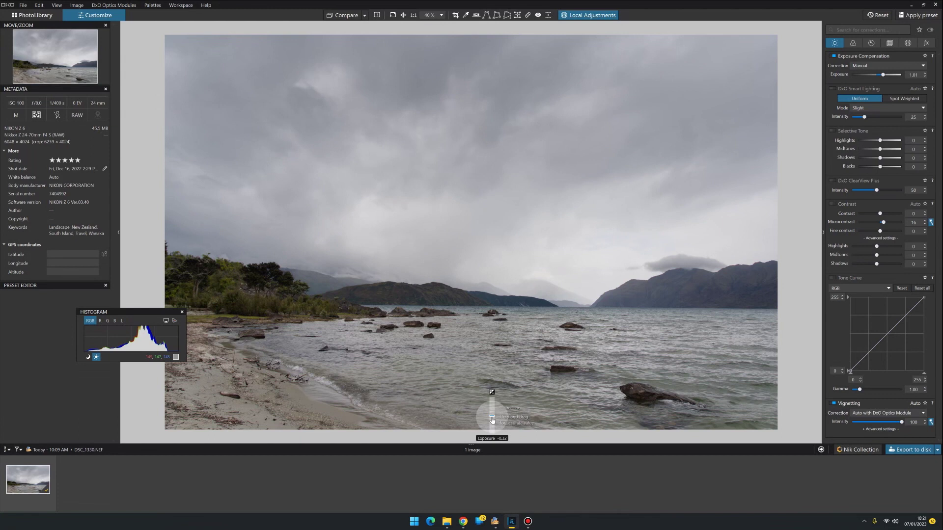
{"action": "left_click_drag", "start_coordinate": [492, 419], "coordinate": [492, 420]}
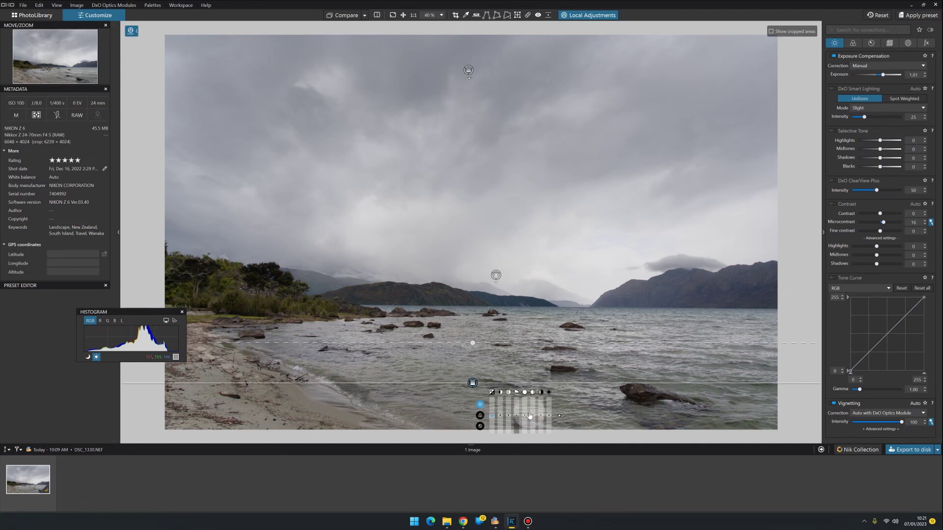
{"action": "mouse_move", "coordinate": [473, 386]}
{"action": "left_click_drag", "start_coordinate": [473, 386], "coordinate": [472, 401]}
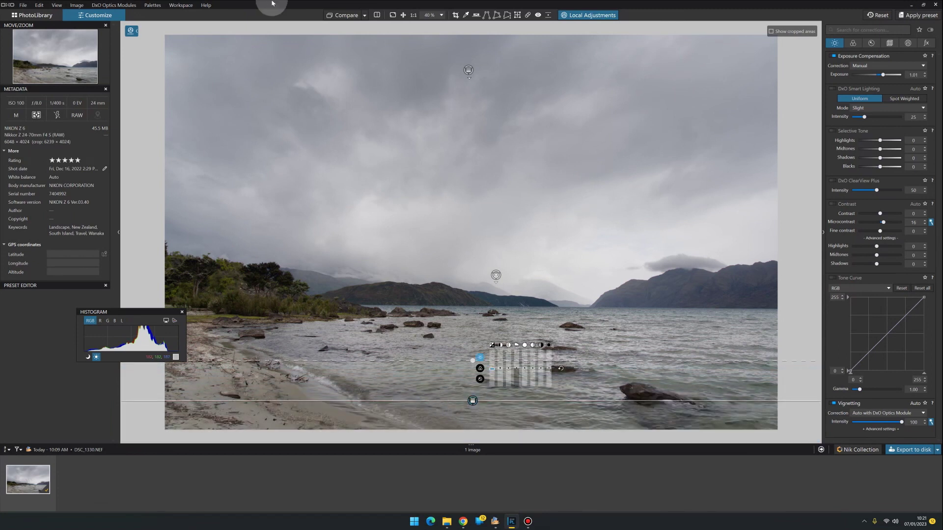
Compare the current edit against the original photo
{"action": "left_click", "coordinate": [345, 15]}
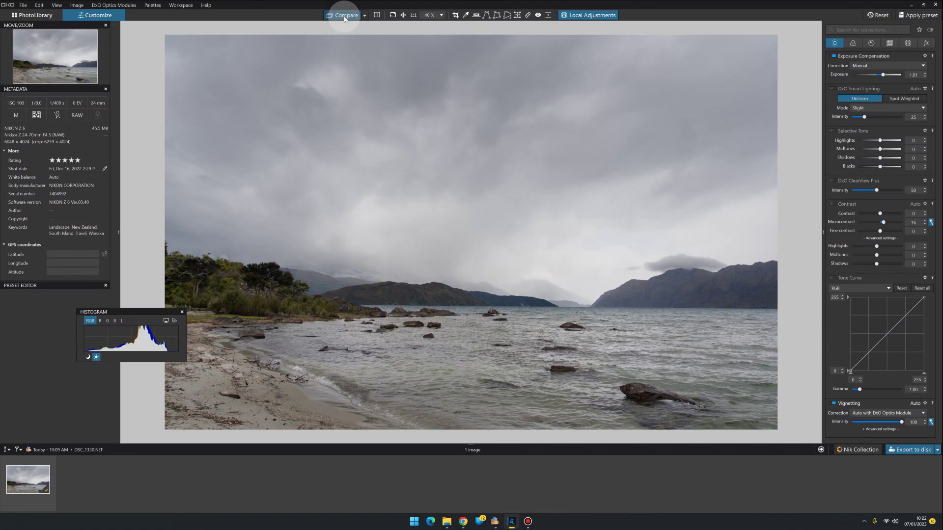
{"action": "left_click", "coordinate": [346, 16]}
{"action": "left_click", "coordinate": [345, 16]}
Brush a mask across the central lake water, brightening it to 0.28 exposure
{"action": "key", "text": "l"}
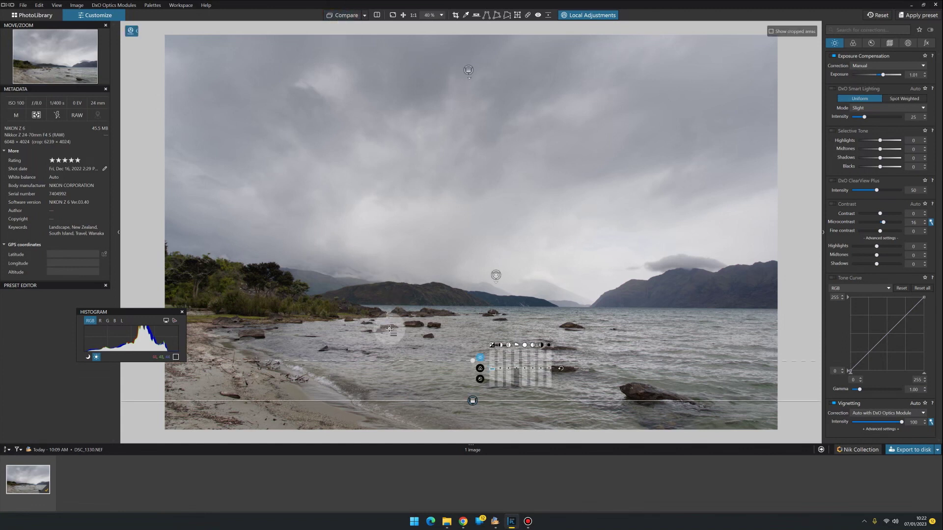
{"action": "right_click", "coordinate": [386, 328]}
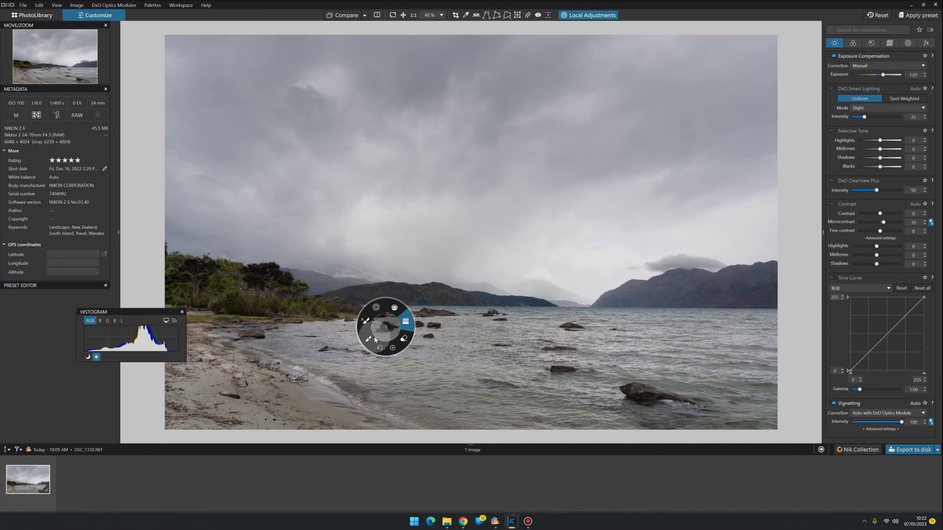
{"action": "left_click", "coordinate": [404, 322]}
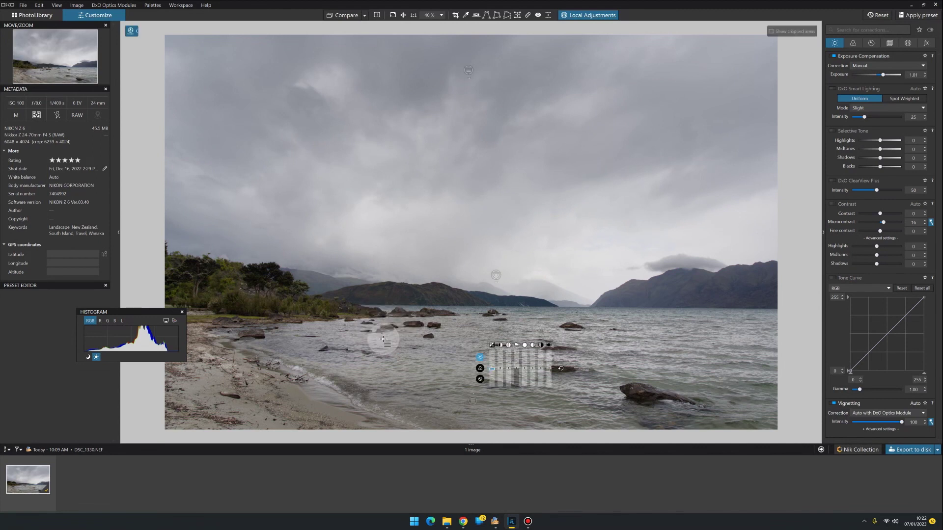
{"action": "right_click", "coordinate": [385, 328]}
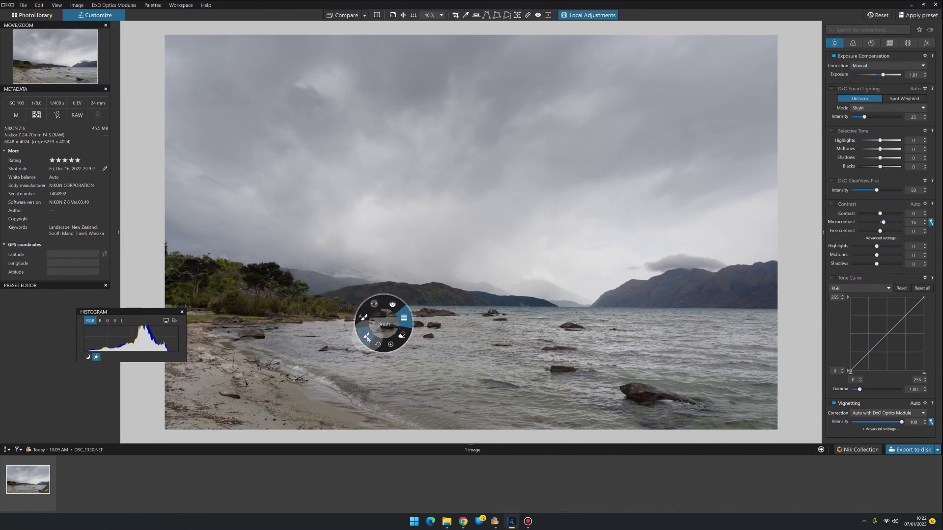
{"action": "left_click", "coordinate": [369, 335]}
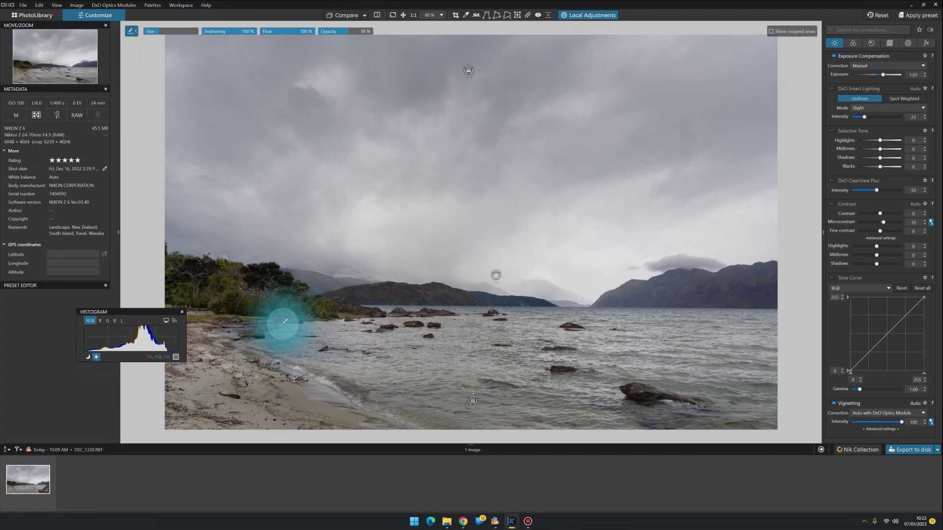
{"action": "mouse_move", "coordinate": [301, 323]}
{"action": "left_mouse_down"}
{"action": "mouse_move", "coordinate": [575, 327]}
{"action": "mouse_move", "coordinate": [675, 316]}
{"action": "mouse_move", "coordinate": [652, 309]}
{"action": "left_mouse_up"}
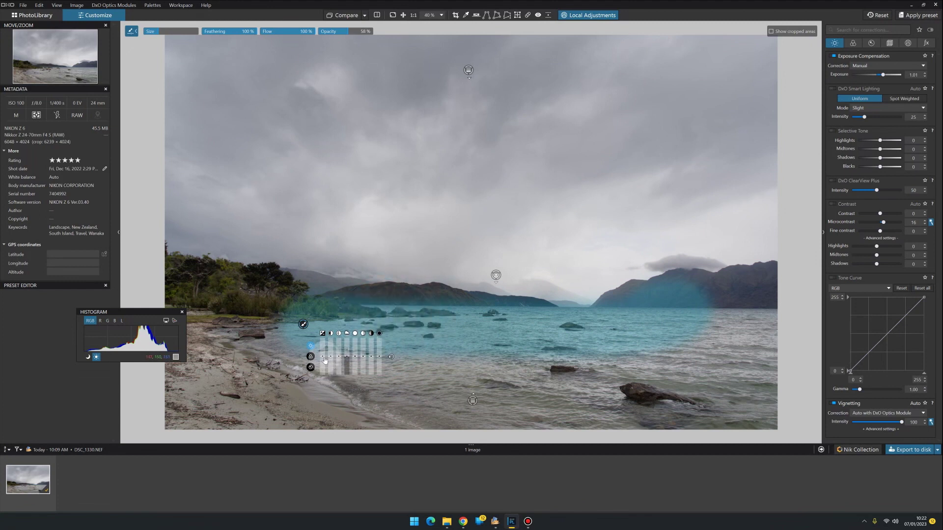
{"action": "left_click_drag", "start_coordinate": [321, 358], "coordinate": [322, 358]}
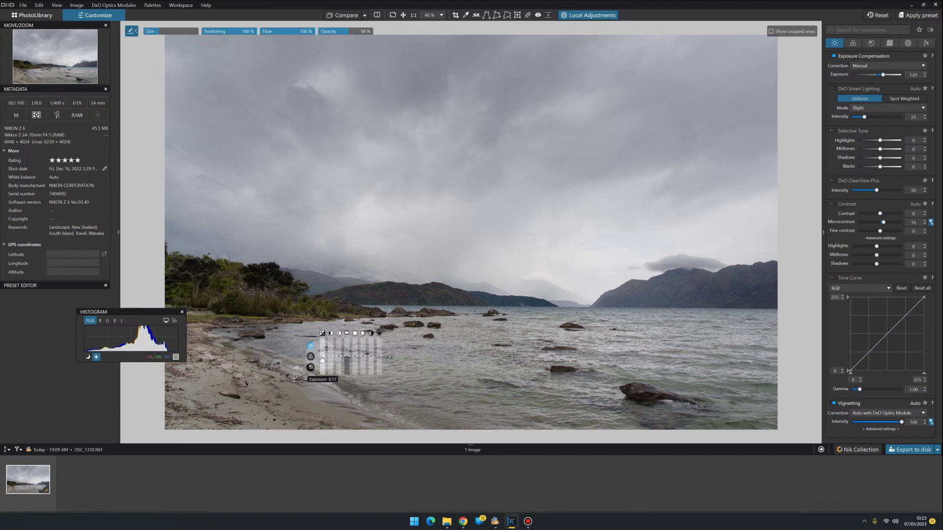
{"action": "left_click", "coordinate": [340, 15]}
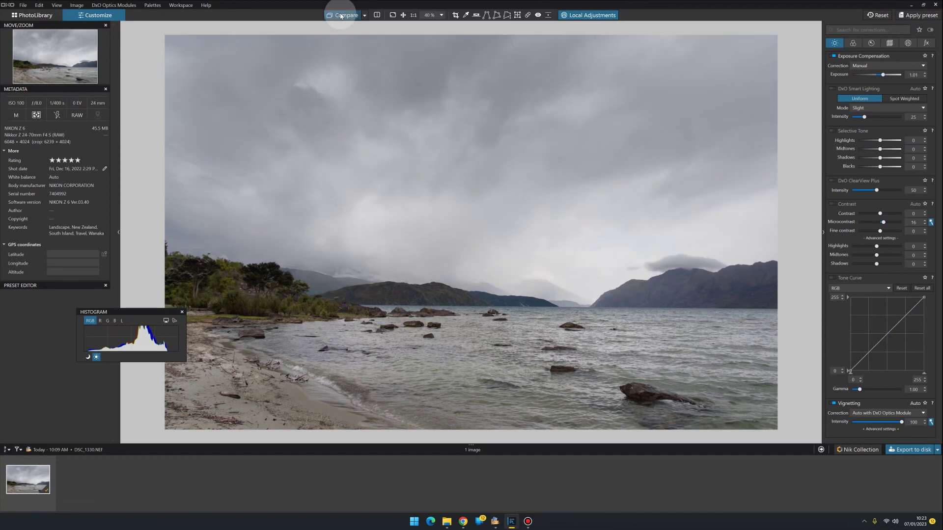
{"action": "left_click", "coordinate": [341, 16]}
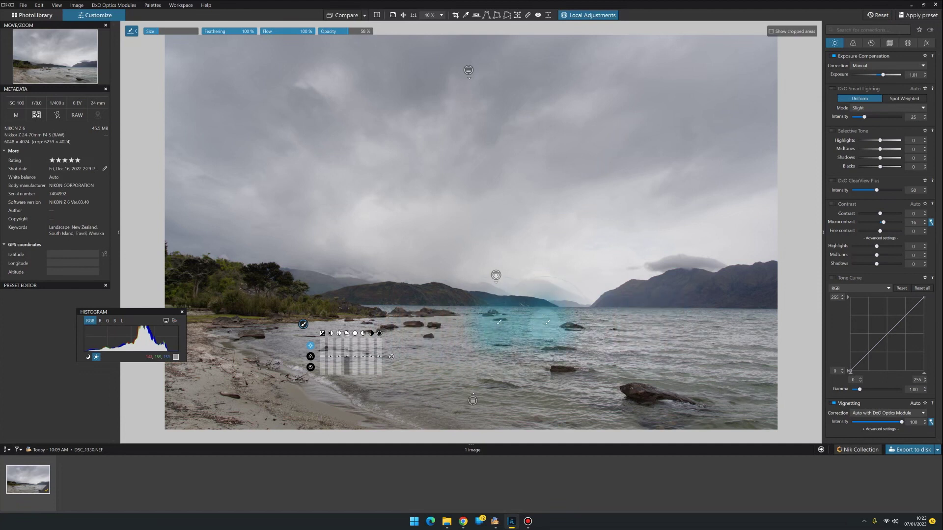
{"action": "mouse_move", "coordinate": [636, 326]}
{"action": "left_mouse_down"}
{"action": "mouse_move", "coordinate": [457, 332]}
{"action": "mouse_move", "coordinate": [644, 339]}
{"action": "mouse_move", "coordinate": [537, 326]}
{"action": "mouse_move", "coordinate": [483, 292]}
{"action": "mouse_move", "coordinate": [423, 298]}
{"action": "mouse_move", "coordinate": [449, 329]}
{"action": "mouse_move", "coordinate": [521, 359]}
{"action": "mouse_move", "coordinate": [561, 351]}
{"action": "mouse_move", "coordinate": [565, 336]}
{"action": "mouse_move", "coordinate": [678, 311]}
{"action": "left_mouse_up"}
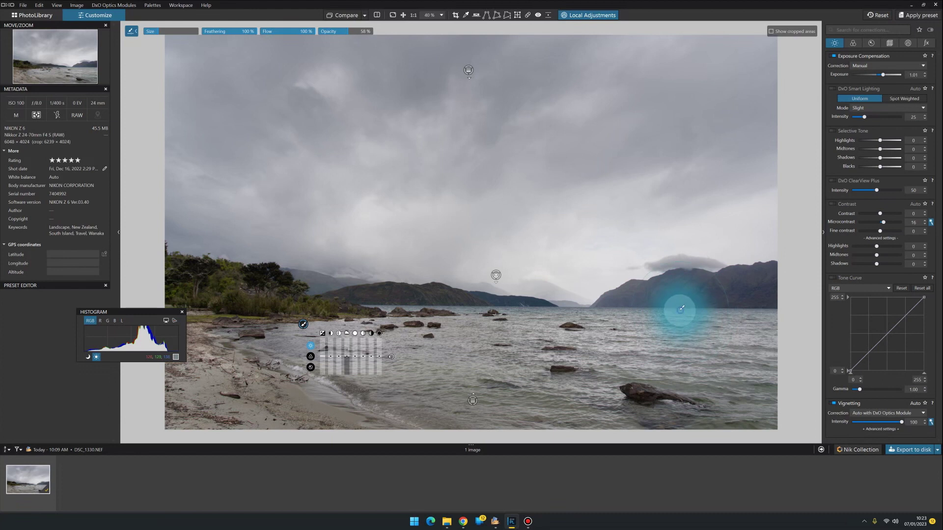
Place a control point in the right-hand sky, enlarge its radius, and darken the area
{"action": "right_click", "coordinate": [678, 311]}
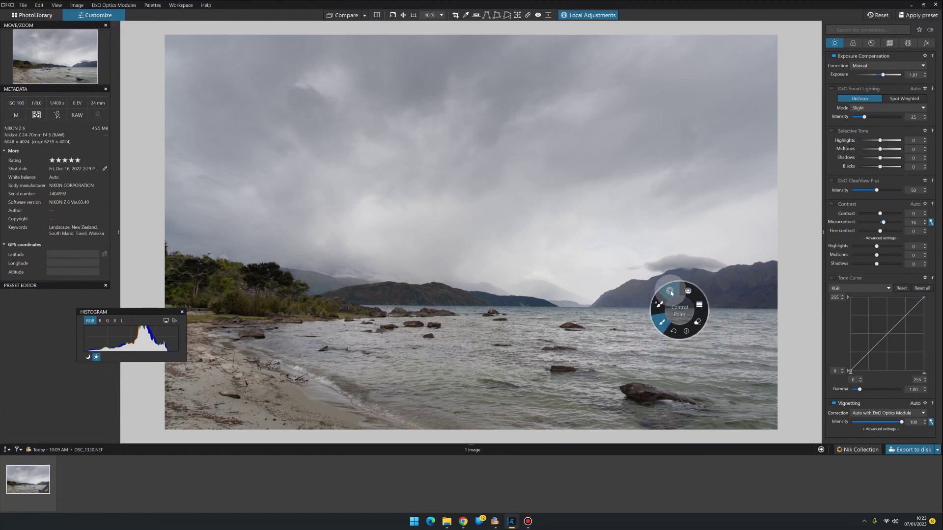
{"action": "left_click", "coordinate": [671, 291]}
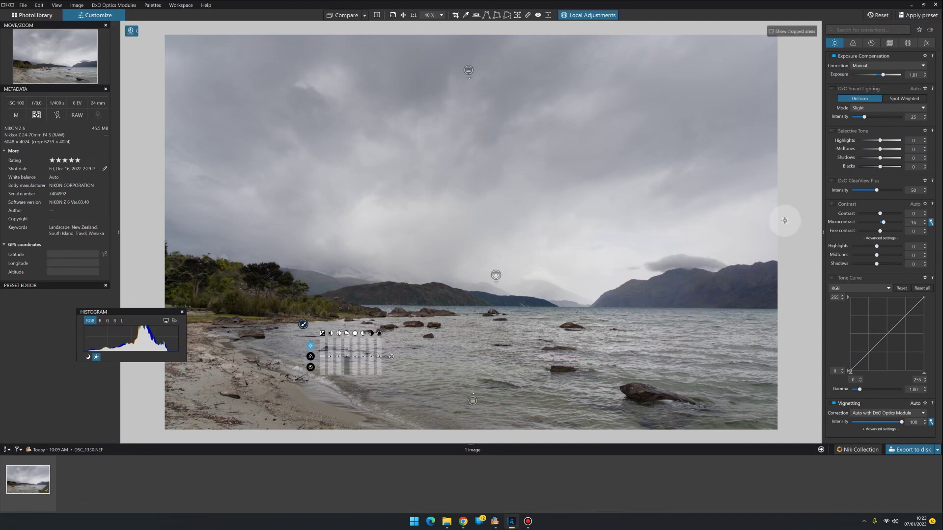
{"action": "left_click", "coordinate": [765, 225]}
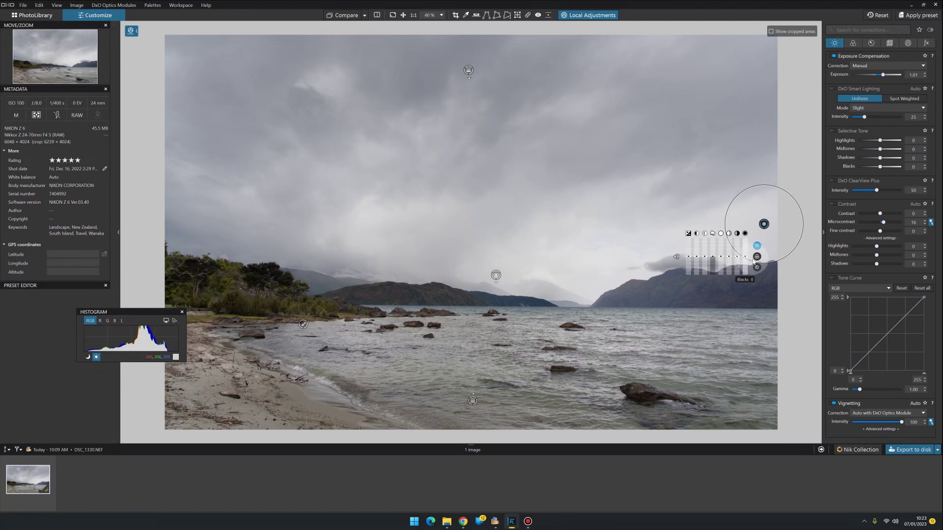
{"action": "left_click_drag", "start_coordinate": [780, 259], "coordinate": [794, 288]}
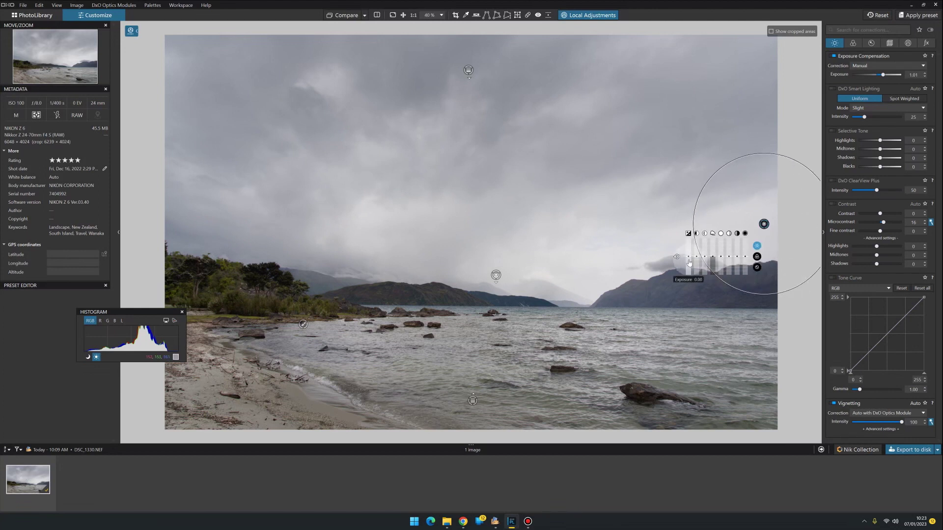
{"action": "left_click_drag", "start_coordinate": [689, 259], "coordinate": [689, 264]}
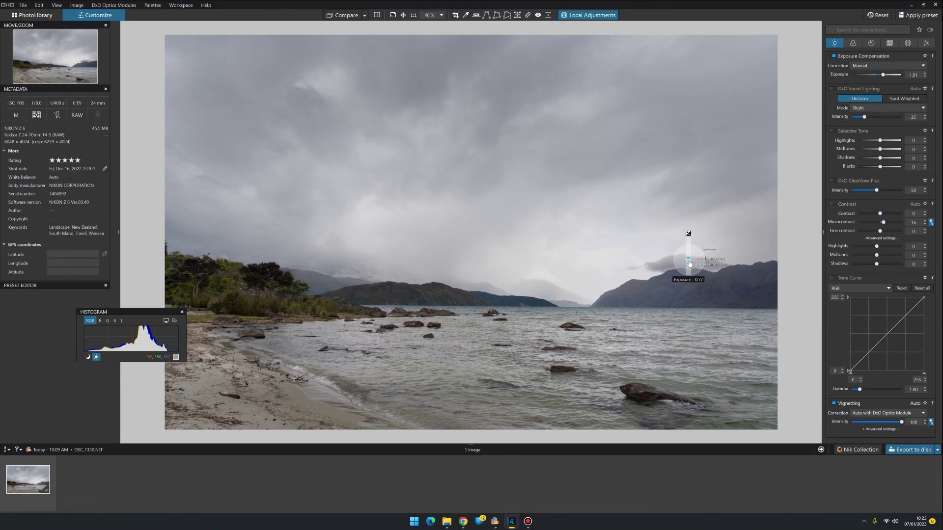
{"action": "left_click", "coordinate": [342, 16]}
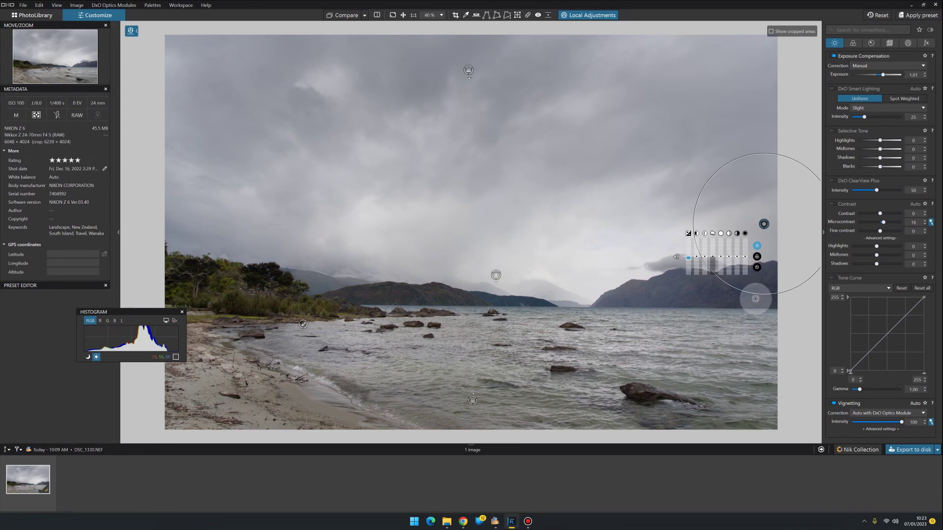
Check the control point's mask, then set Exposure to -0.35 and deepen the blacks
{"action": "key", "text": "m"}
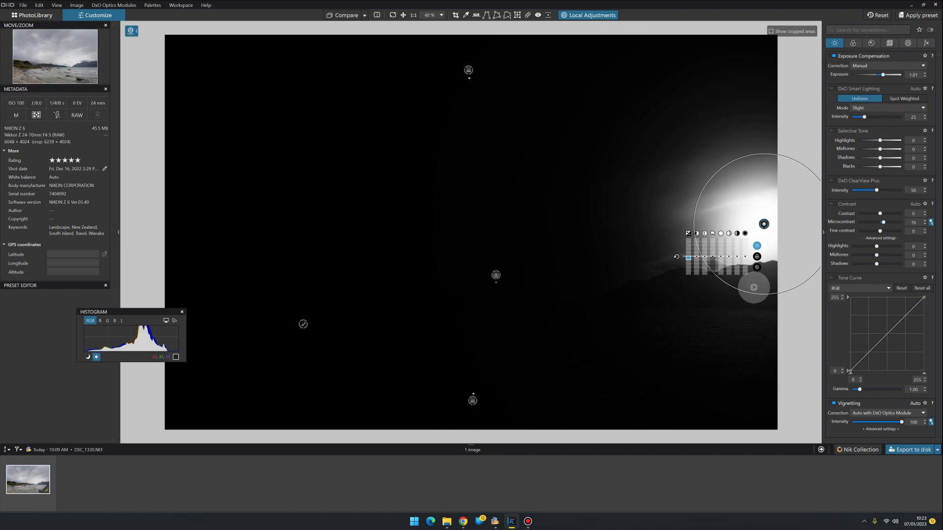
{"action": "key", "text": "m"}
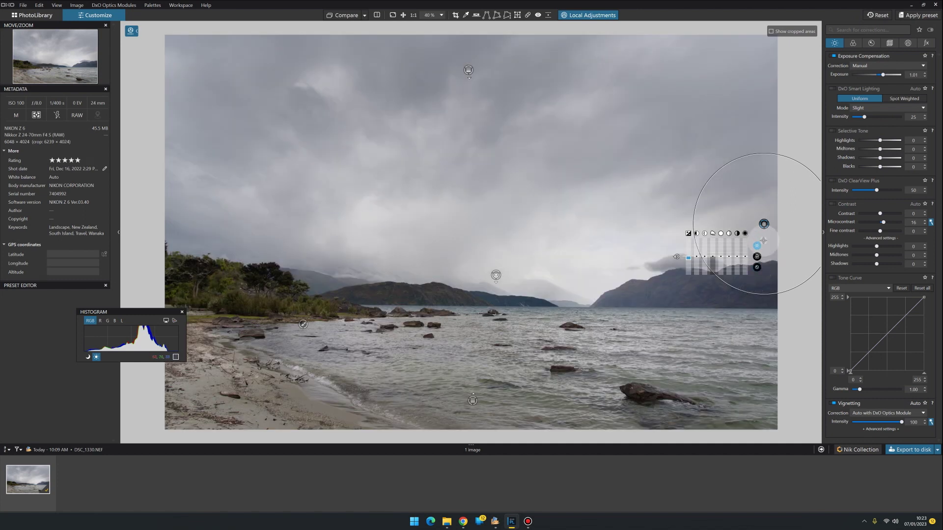
{"action": "mouse_move", "coordinate": [764, 224]}
{"action": "left_mouse_down"}
{"action": "mouse_move", "coordinate": [773, 223]}
{"action": "mouse_move", "coordinate": [763, 224]}
{"action": "left_mouse_up"}
{"action": "left_click_drag", "start_coordinate": [695, 265], "coordinate": [687, 261]}
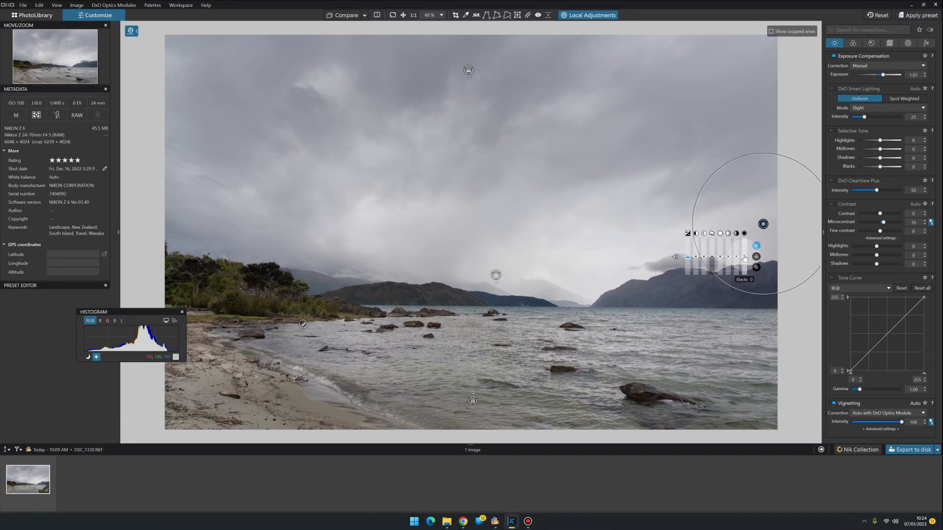
{"action": "left_click_drag", "start_coordinate": [743, 259], "coordinate": [745, 261]}
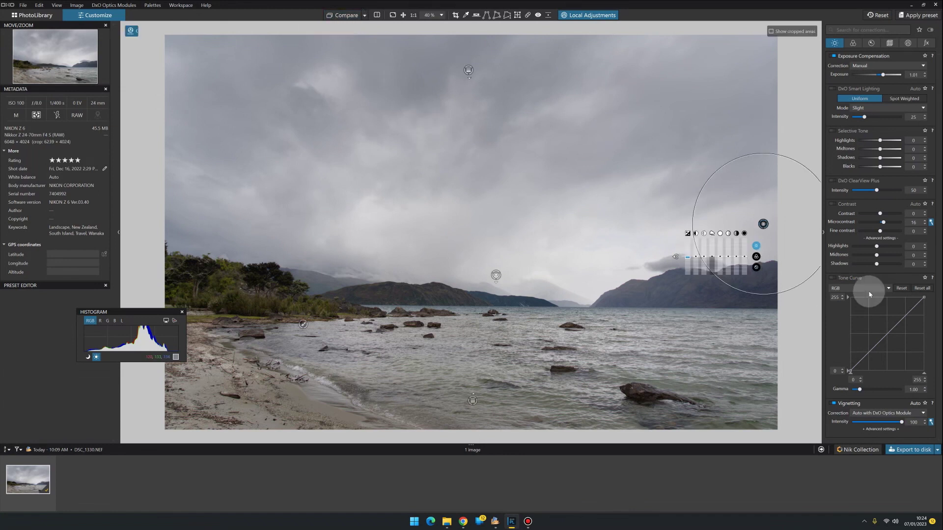
Enable the Contrast correction and give the horizon graduated filter ClearView Plus of about 11
{"action": "left_click", "coordinate": [834, 205]}
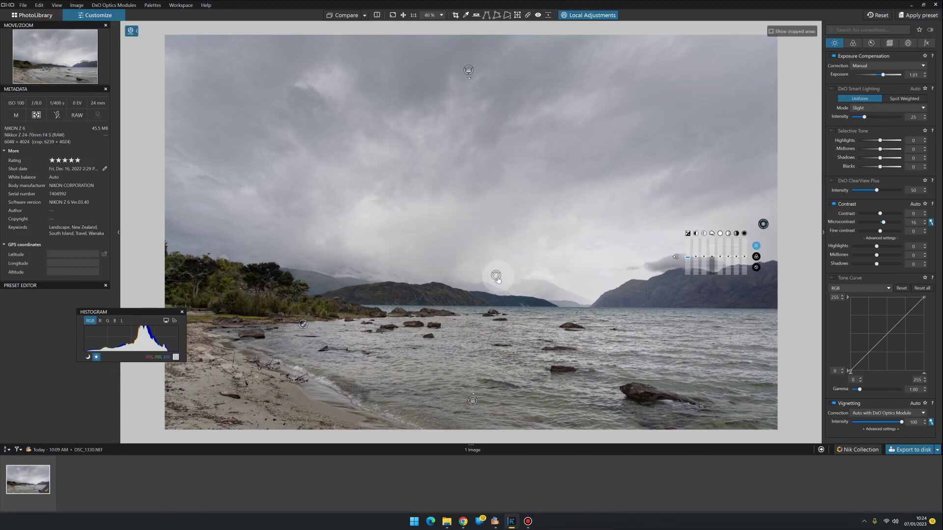
{"action": "left_click", "coordinate": [496, 277]}
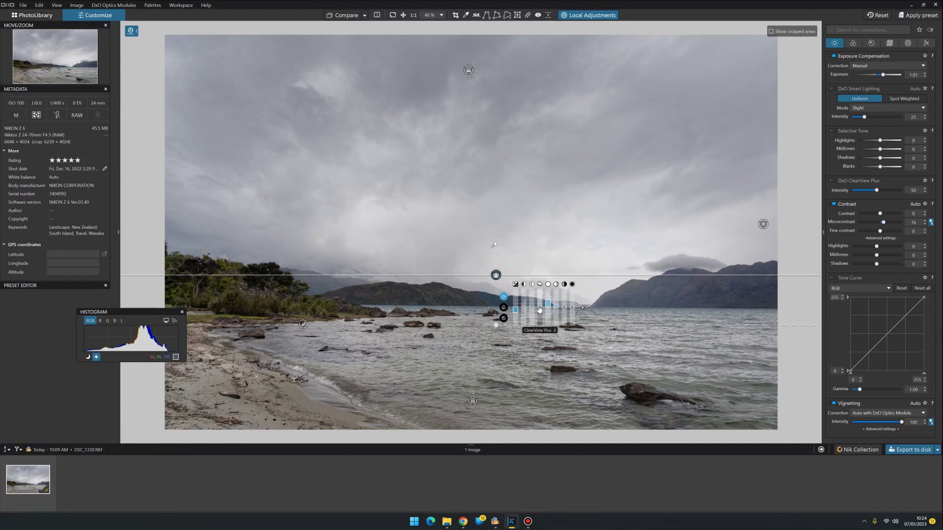
{"action": "left_click_drag", "start_coordinate": [541, 310], "coordinate": [540, 308]}
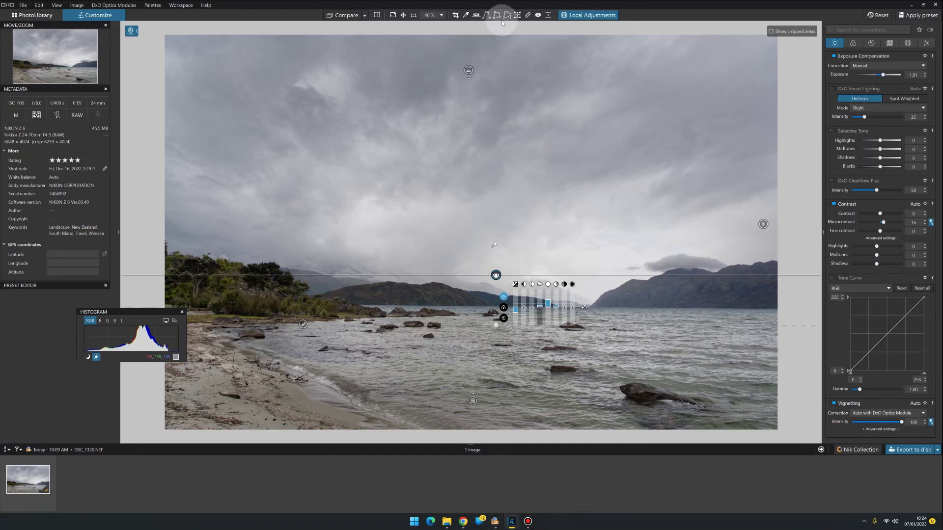
Leave Local Adjustments and toggle the Contrast correction off and on to compare its effect
{"action": "left_click", "coordinate": [589, 15]}
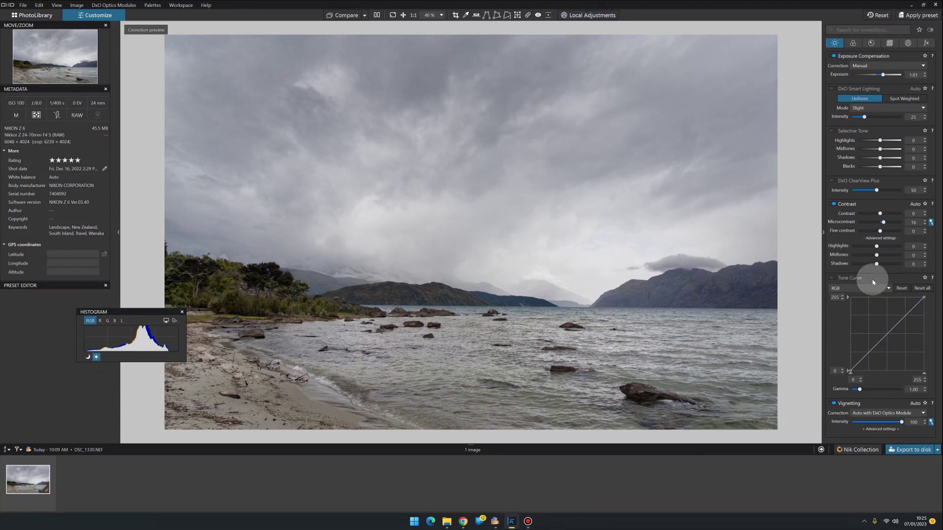
{"action": "left_click", "coordinate": [833, 204]}
{"action": "left_click", "coordinate": [833, 204]}
{"action": "left_click", "coordinate": [833, 204]}
{"action": "left_click", "coordinate": [833, 204]}
{"action": "left_click", "coordinate": [833, 204]}
{"action": "left_click", "coordinate": [833, 204]}
{"action": "left_click", "coordinate": [832, 205]}
{"action": "left_click", "coordinate": [833, 205]}
Set Microcontrast to 10 and Fine contrast to 10 with the spin arrows
{"action": "left_click", "coordinate": [926, 225]}
{"action": "left_click", "coordinate": [925, 224]}
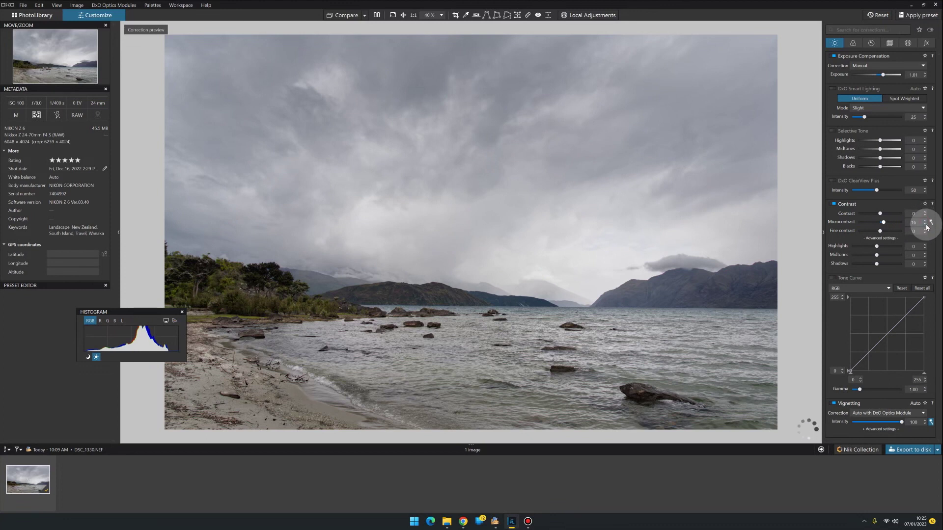
{"action": "left_click", "coordinate": [927, 226]}
{"action": "left_click", "coordinate": [927, 226]}
{"action": "left_click", "coordinate": [927, 226]}
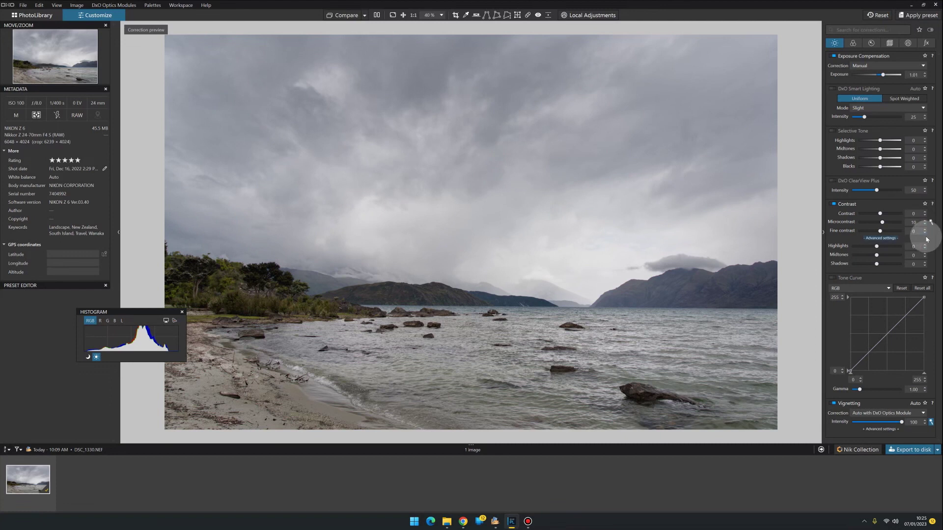
{"action": "left_click", "coordinate": [926, 231]}
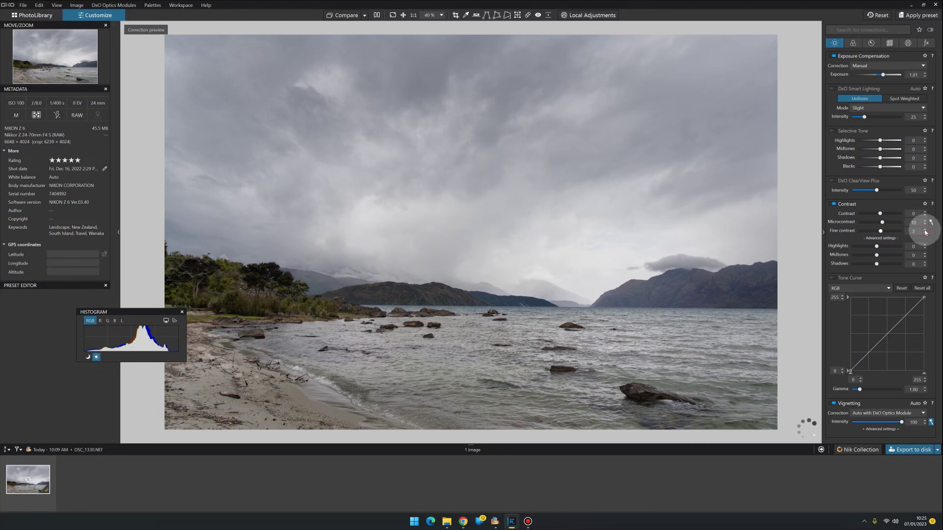
{"action": "left_click", "coordinate": [925, 232]}
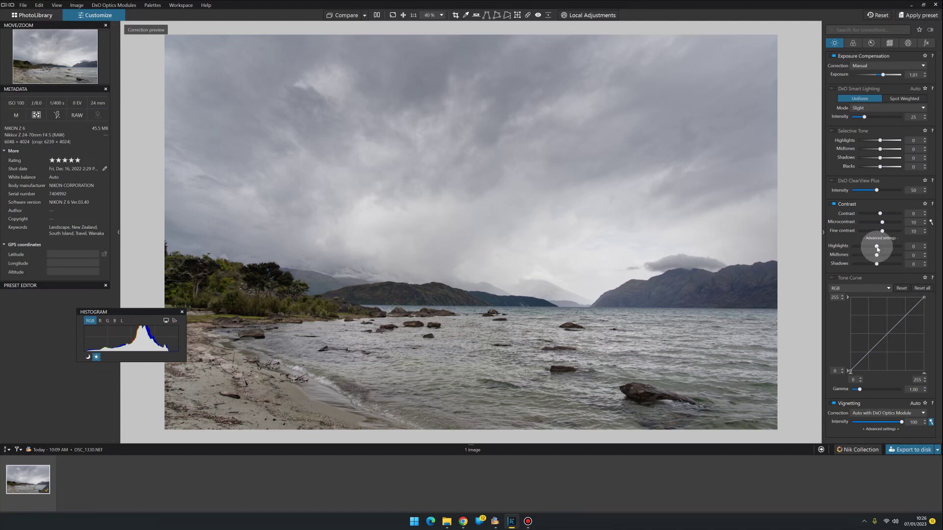
In Contrast advanced settings, drag Highlights to 30, Midtones to 11 and Shadows to -16
{"action": "mouse_move", "coordinate": [877, 248]}
{"action": "left_mouse_down"}
{"action": "mouse_move", "coordinate": [898, 247]}
{"action": "mouse_move", "coordinate": [886, 247]}
{"action": "left_mouse_up"}
{"action": "left_click_drag", "start_coordinate": [874, 251], "coordinate": [880, 255]}
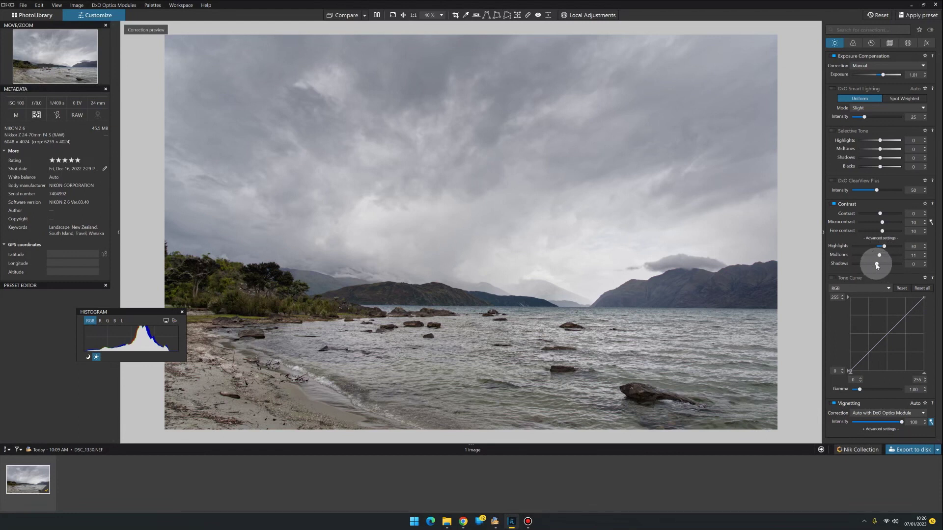
{"action": "mouse_move", "coordinate": [876, 266]}
{"action": "left_mouse_down"}
{"action": "mouse_move", "coordinate": [848, 265]}
{"action": "mouse_move", "coordinate": [880, 268]}
{"action": "mouse_move", "coordinate": [873, 266]}
{"action": "left_mouse_up"}
{"action": "left_click_drag", "start_coordinate": [873, 266], "coordinate": [874, 267]}
Compare the lakeside photo with and without corrections
{"action": "left_click", "coordinate": [342, 15]}
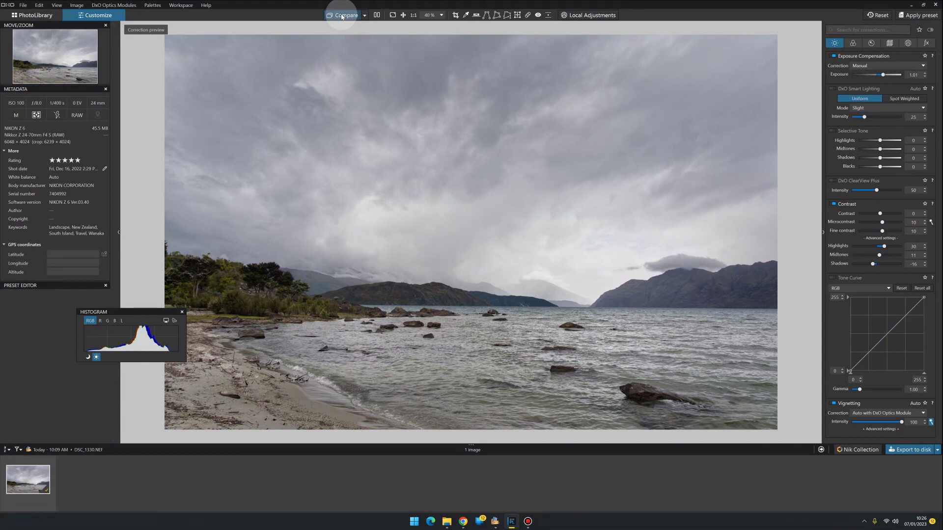
{"action": "left_click", "coordinate": [342, 16]}
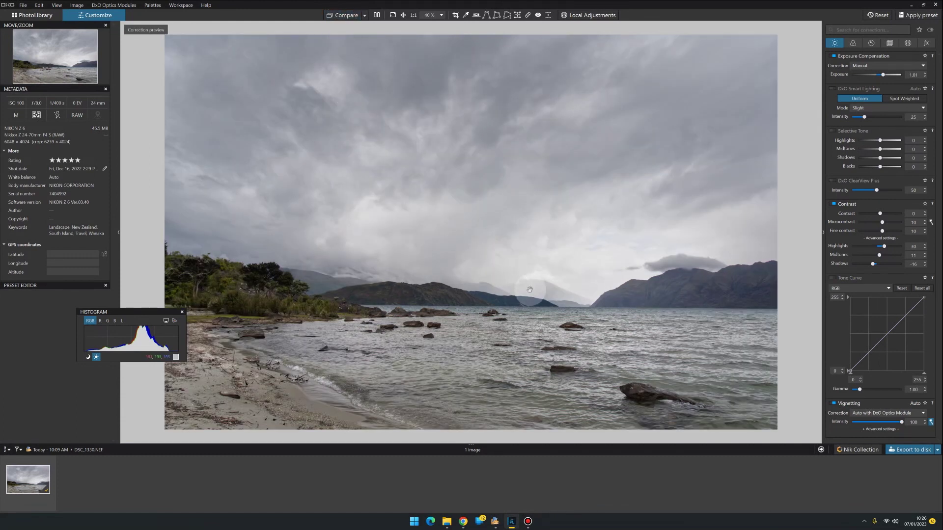
{"action": "right_click", "coordinate": [213, 397]}
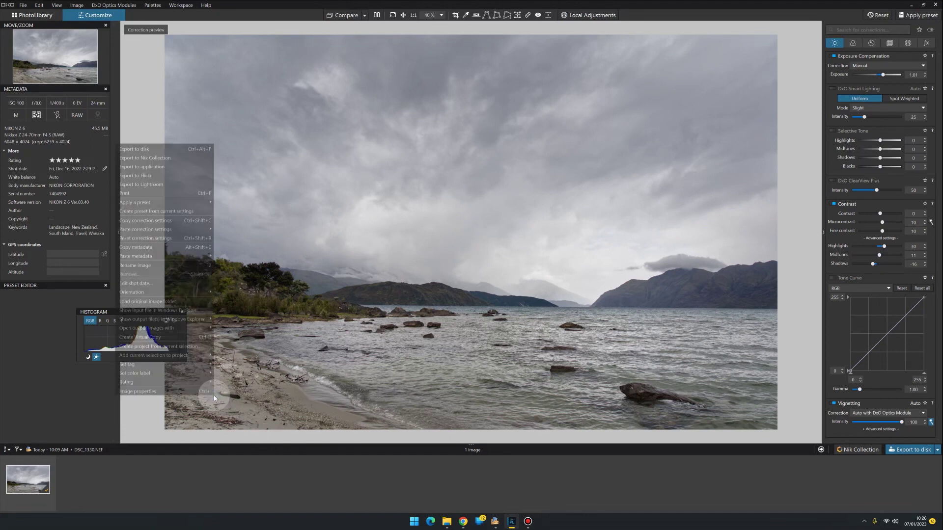
Add a graduated filter over the bottom-left beach corner at -0.32 exposure
{"action": "left_click", "coordinate": [589, 16]}
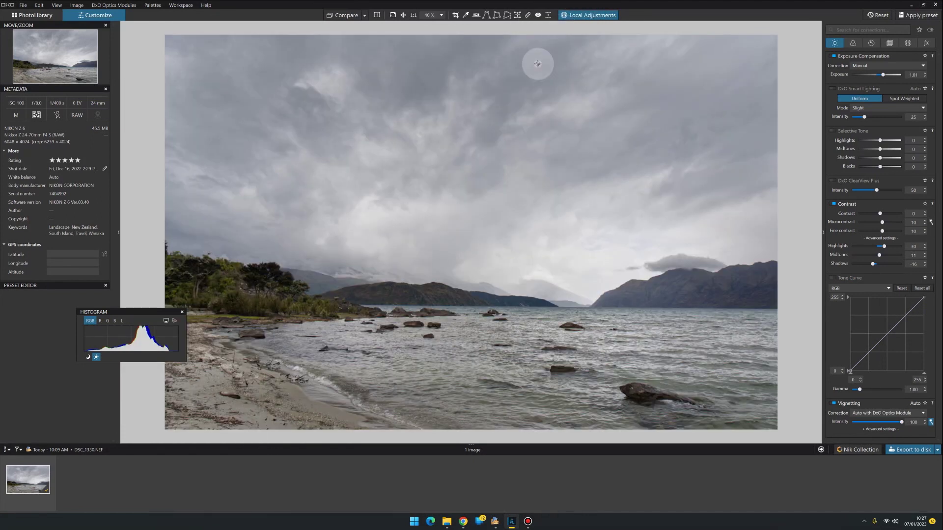
{"action": "right_click", "coordinate": [198, 404]}
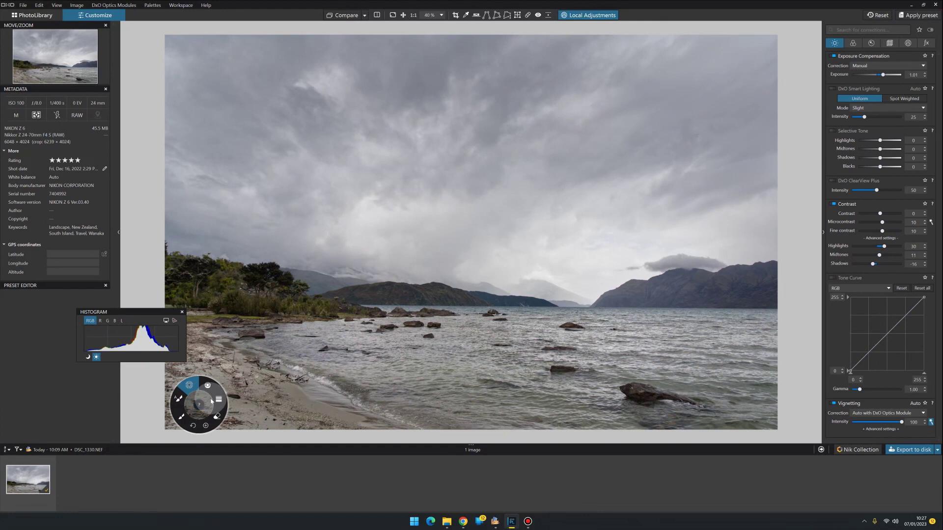
{"action": "left_click", "coordinate": [218, 401]}
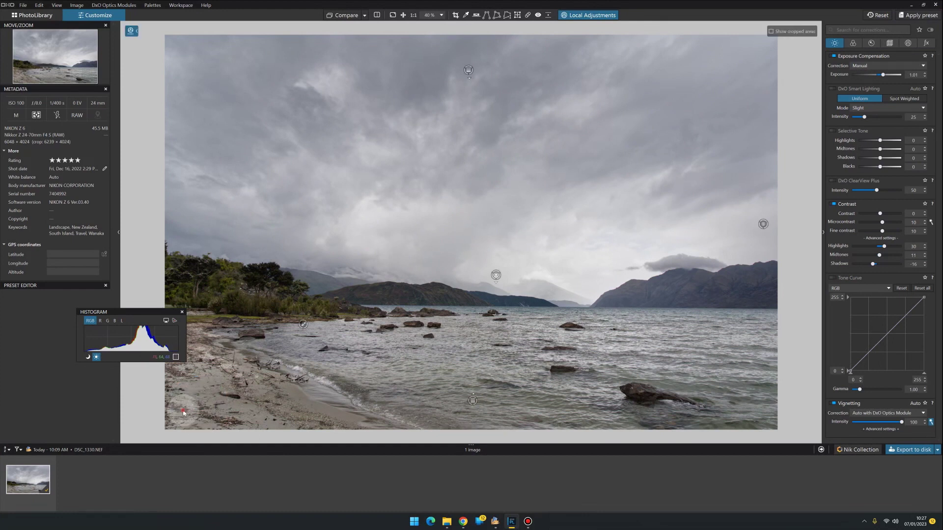
{"action": "left_click_drag", "start_coordinate": [184, 413], "coordinate": [231, 340]}
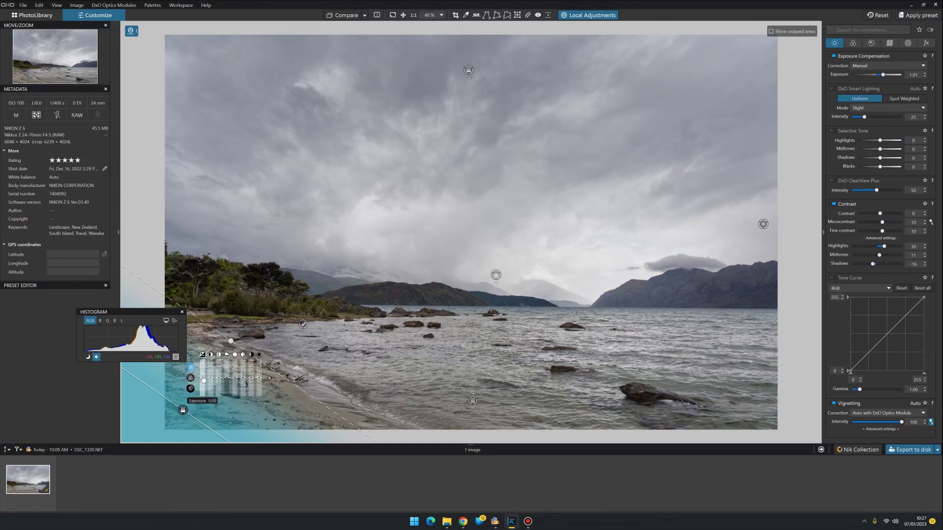
{"action": "left_click_drag", "start_coordinate": [203, 378], "coordinate": [201, 382]}
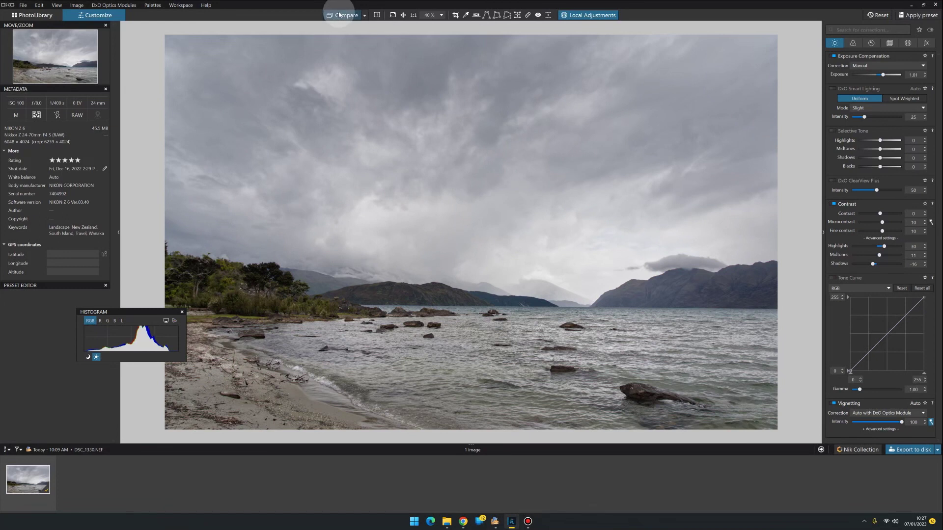
{"action": "left_click", "coordinate": [593, 19]}
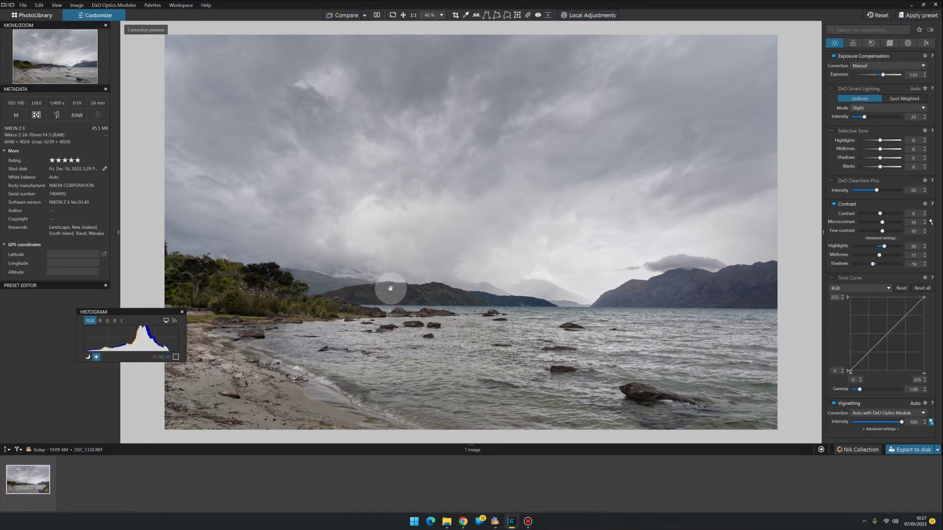